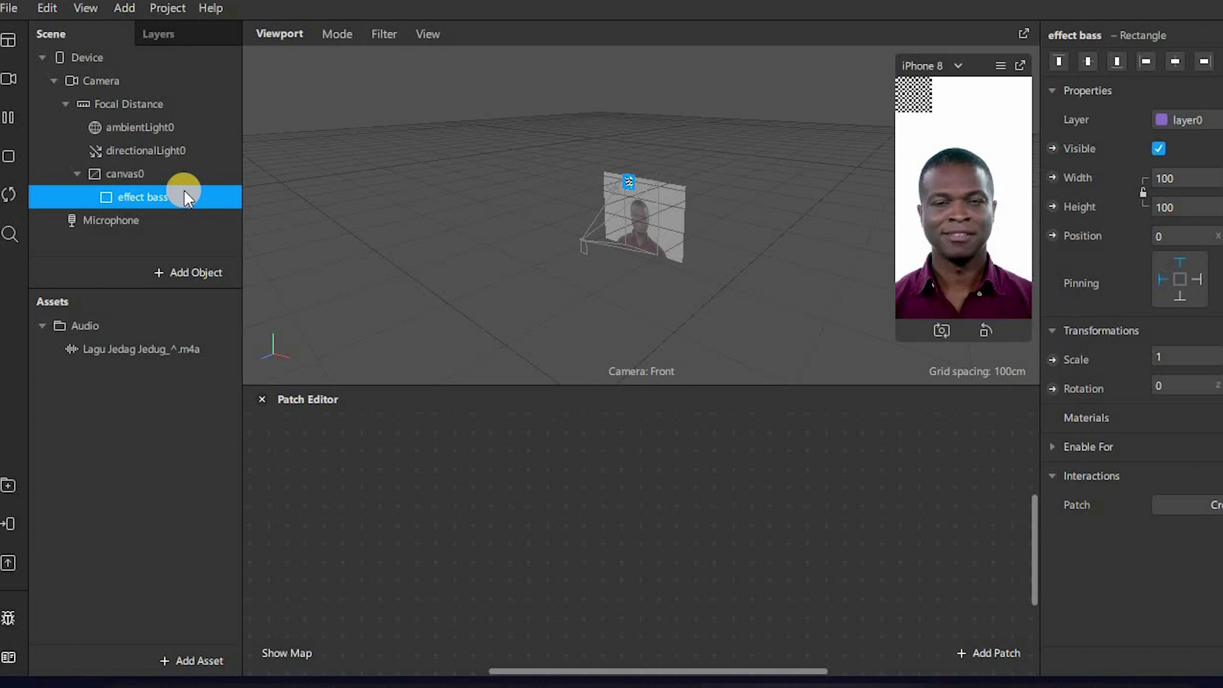
Make the effect bass rectangle fill the full width and full height of its canvas
{"action": "left_click", "coordinate": [1190, 172]}
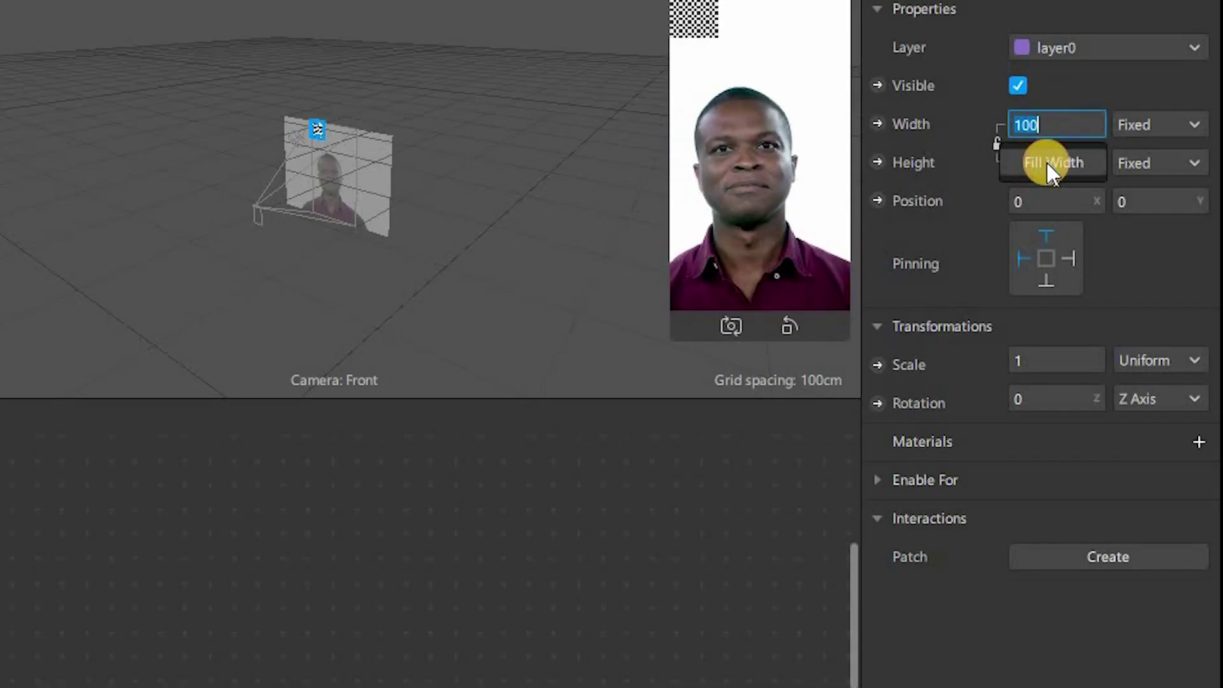
{"action": "left_click", "coordinate": [1051, 164]}
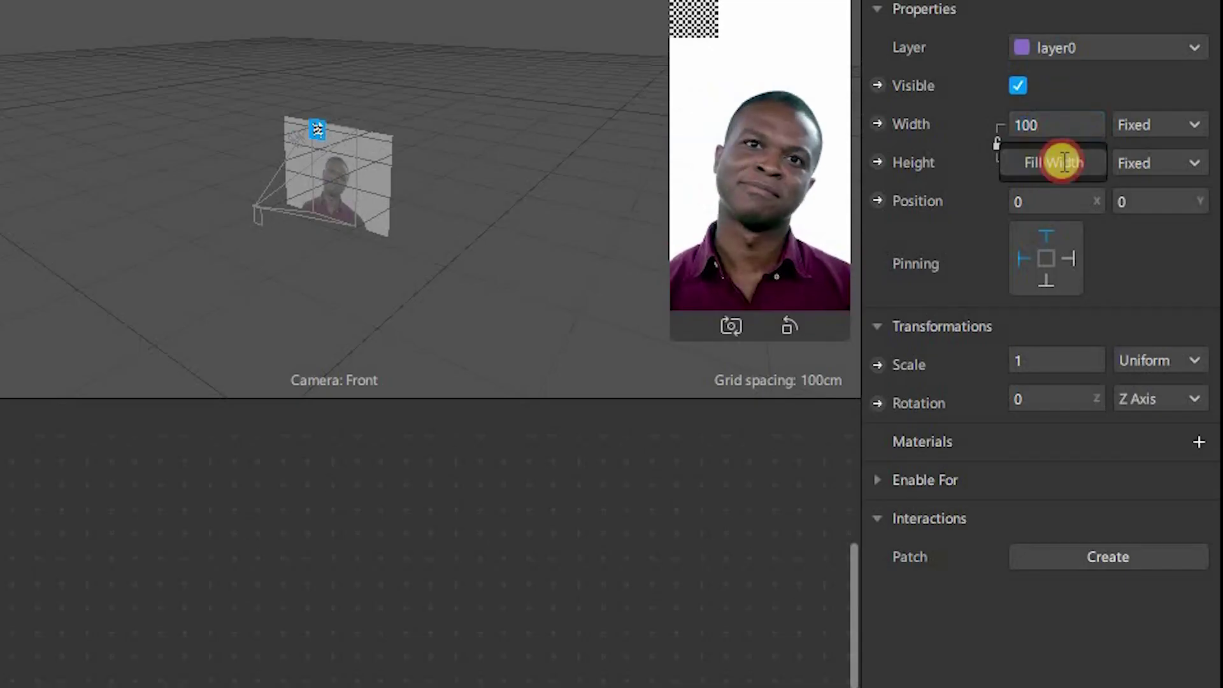
{"action": "left_click", "coordinate": [1059, 200]}
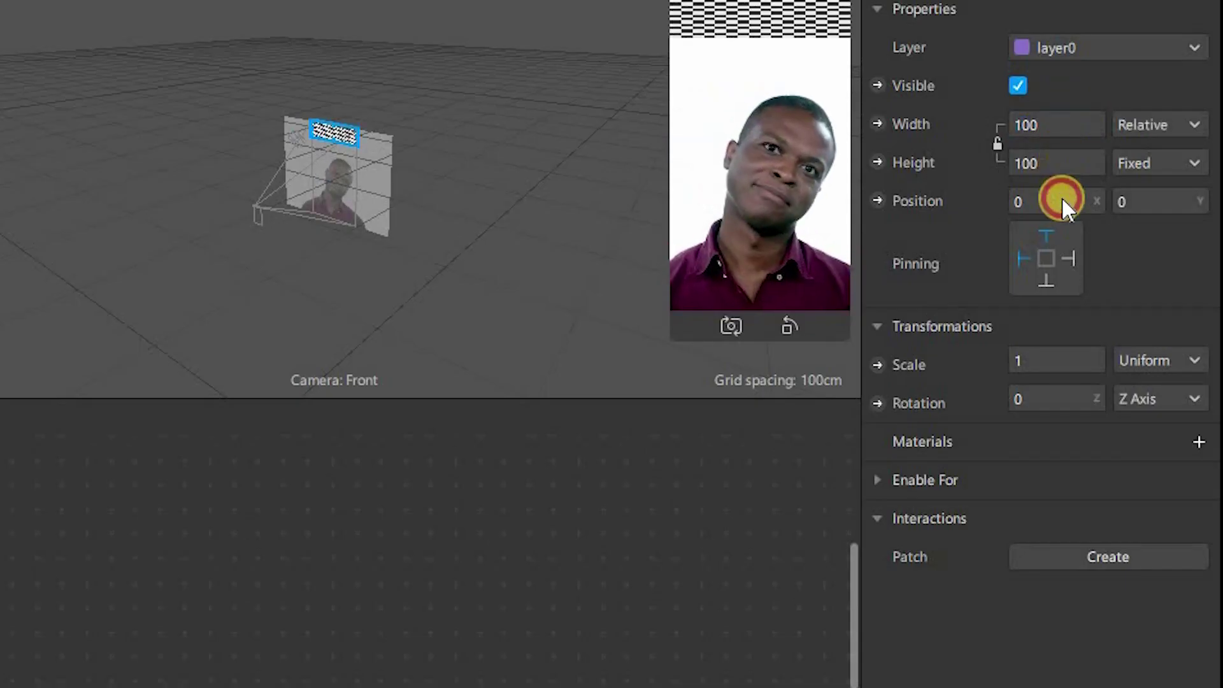
Create a new material for the effect bass rectangle and rename it "effect bass"
{"action": "left_click", "coordinate": [1199, 442]}
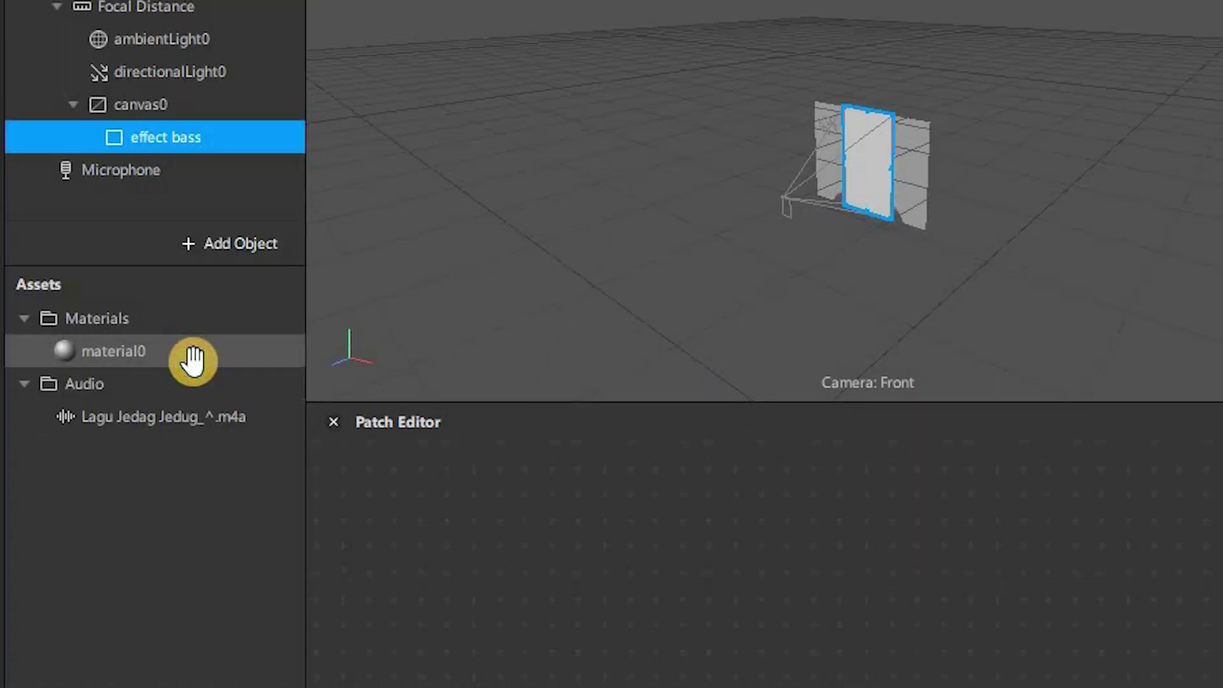
{"action": "right_click", "coordinate": [191, 355]}
{"action": "left_click", "coordinate": [164, 387]}
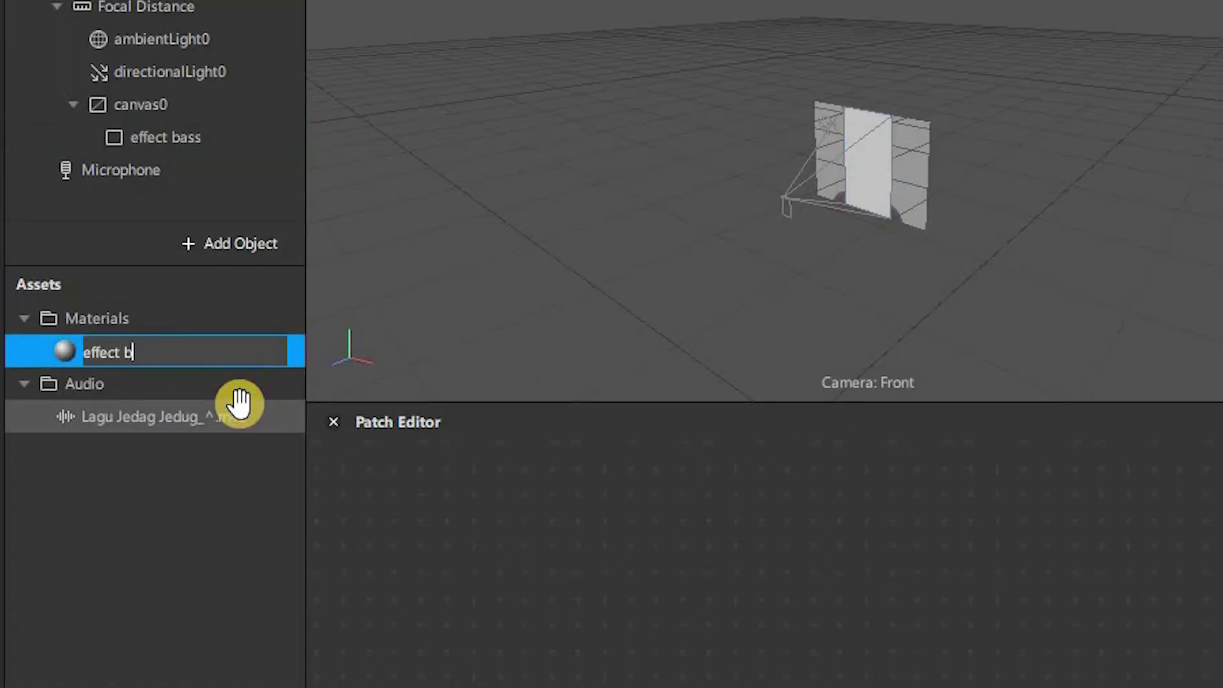
{"action": "key", "text": "Return"}
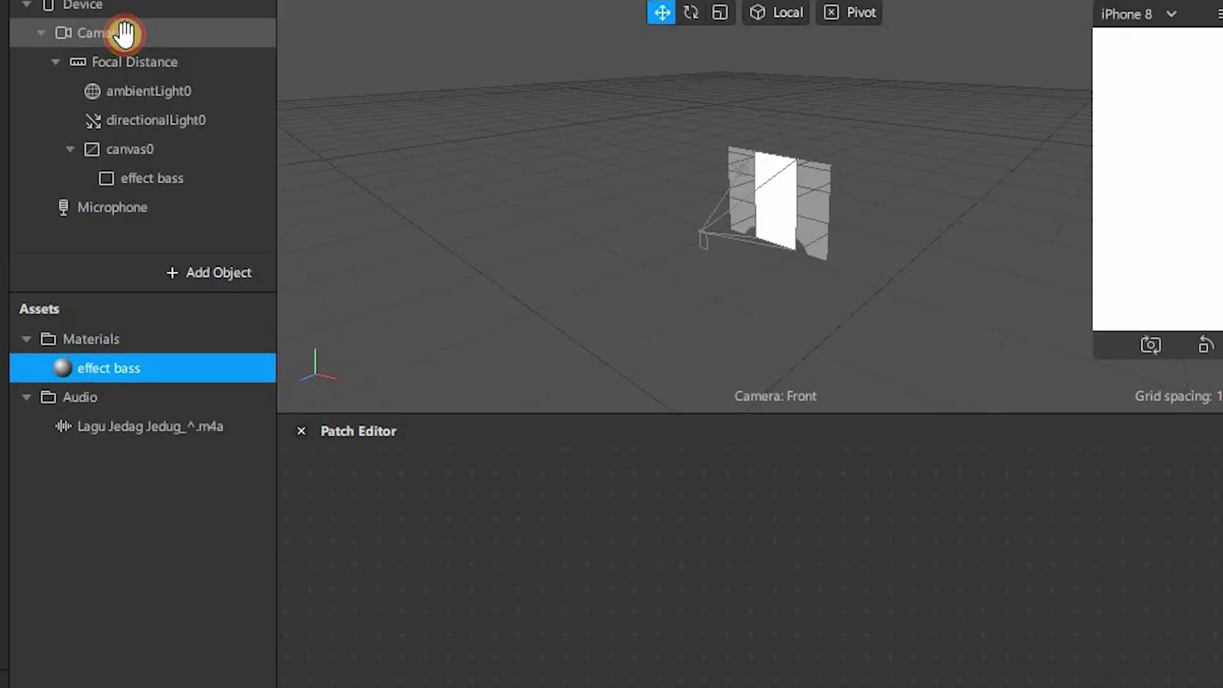
Extract the Camera's texture and place cameraTexture0 as a patch in the Patch Editor
{"action": "left_click", "coordinate": [123, 32]}
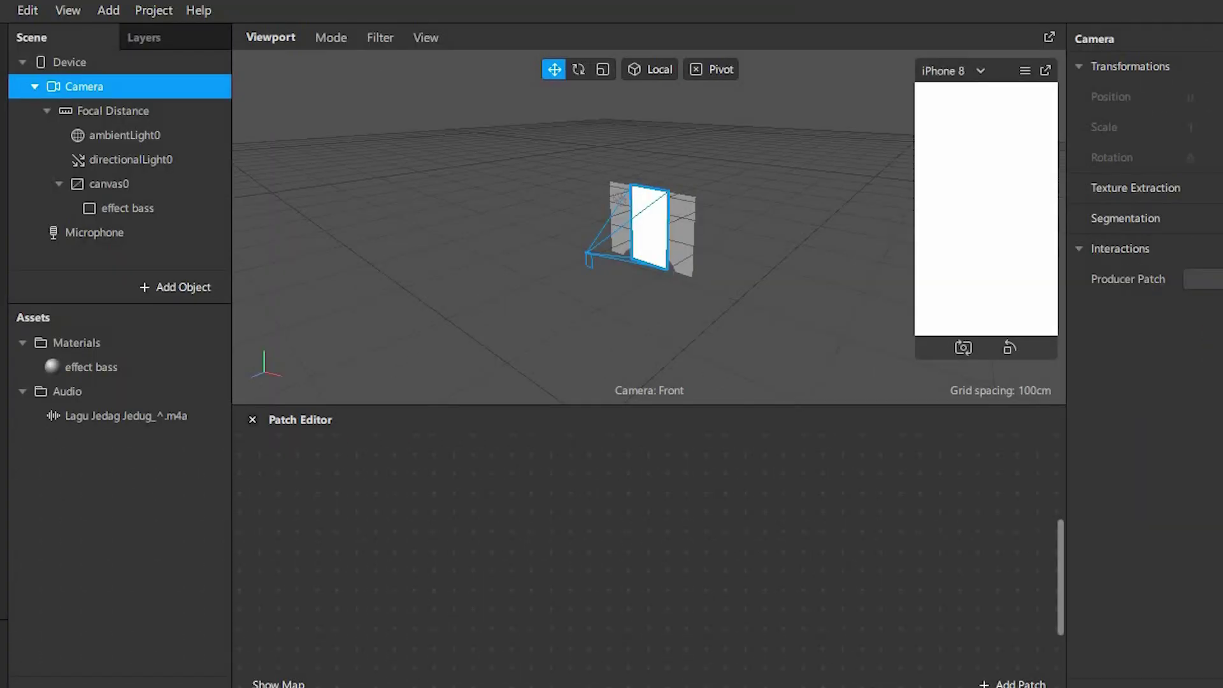
{"action": "left_click", "coordinate": [1201, 167]}
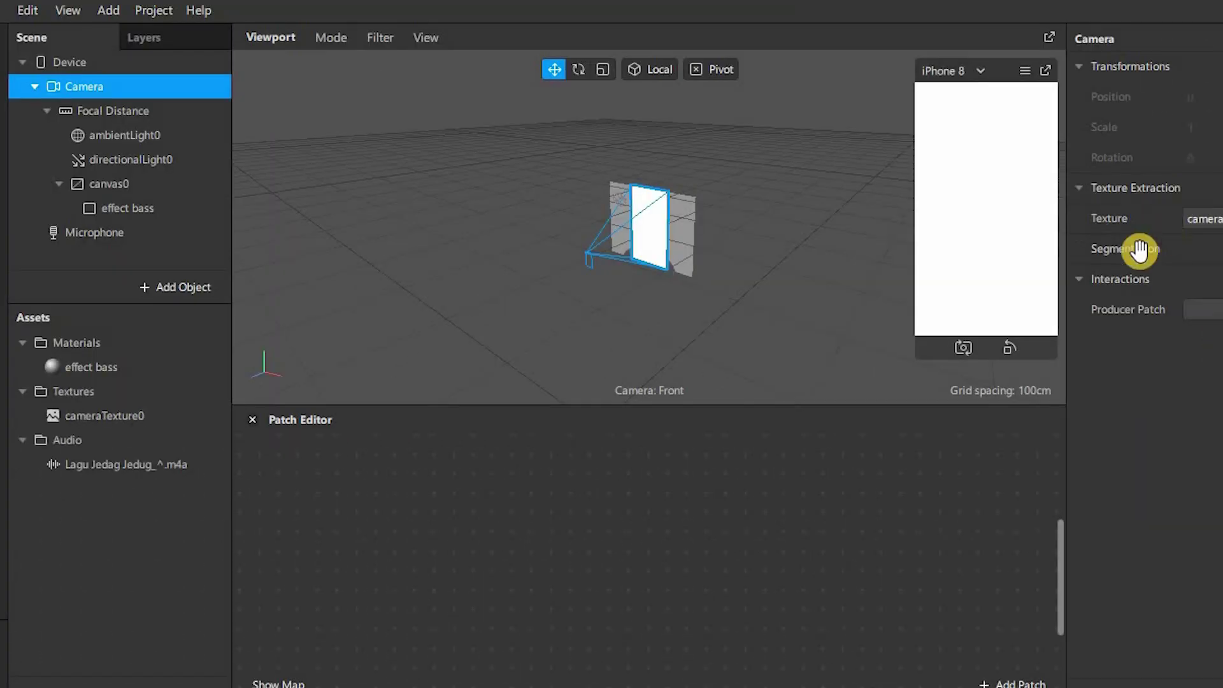
{"action": "left_click_drag", "start_coordinate": [94, 419], "coordinate": [495, 508]}
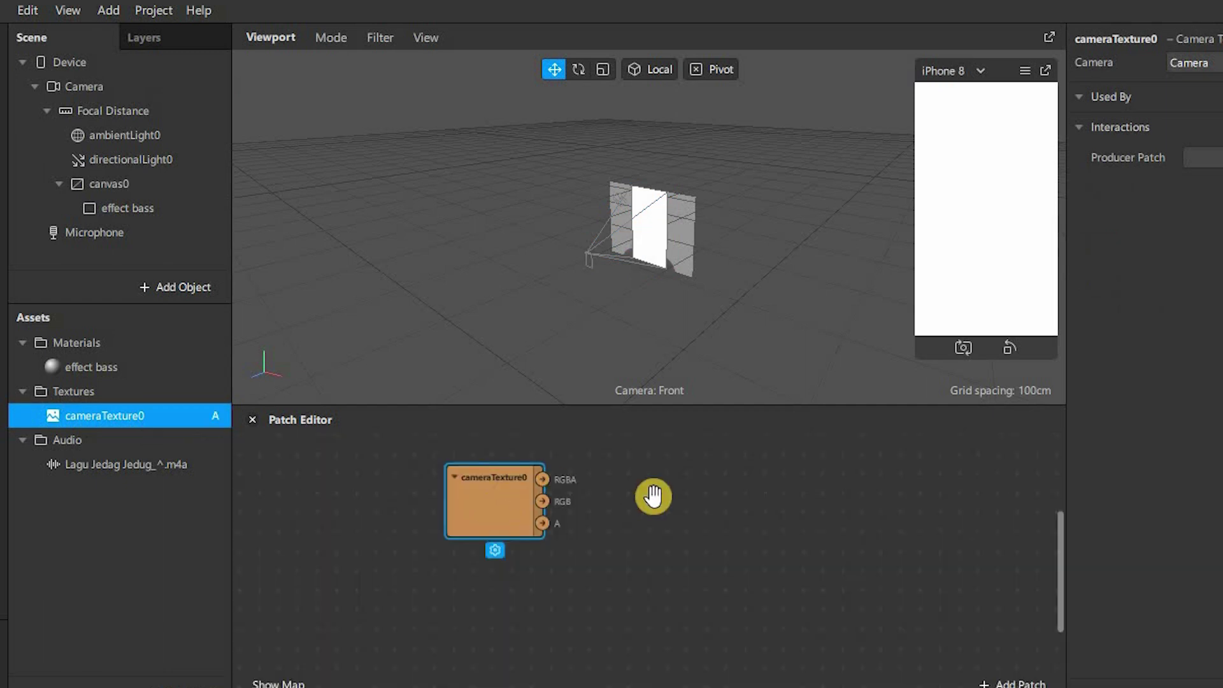
Add a Texture Transform patch beside the cameraTexture0 patch
{"action": "scroll", "coordinate": [653, 496], "scroll_direction": "down", "scroll_amount": 3}
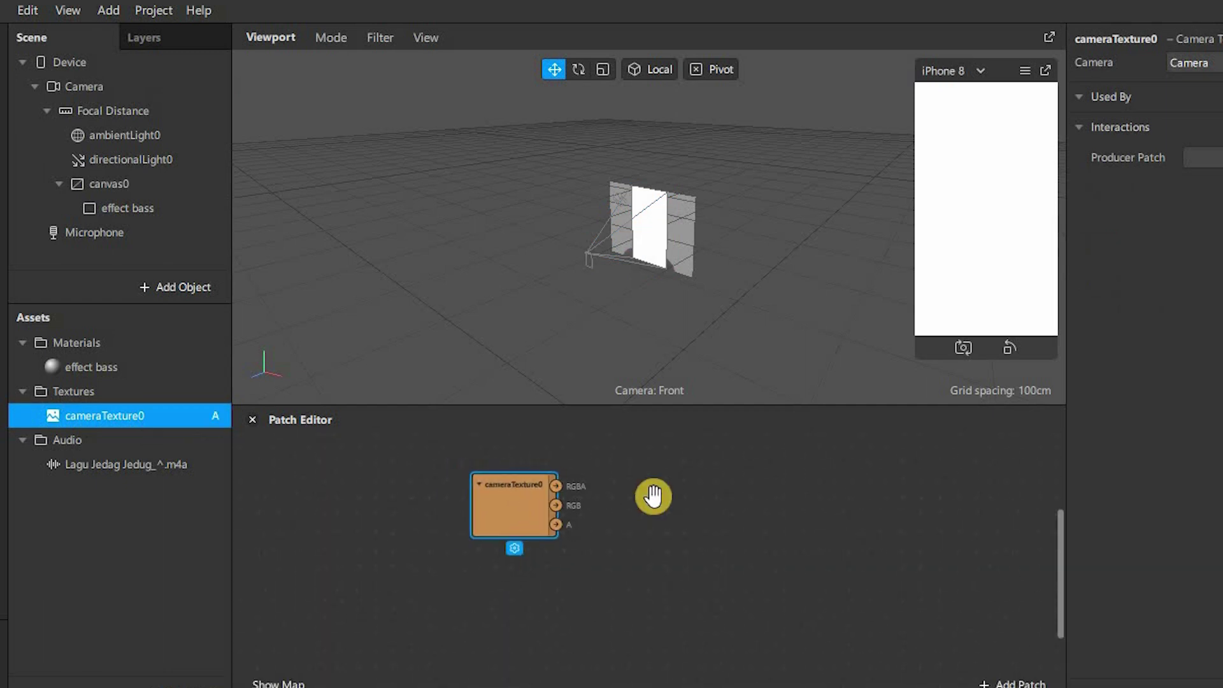
{"action": "double_click", "coordinate": [695, 519]}
{"action": "type", "text": "text"}
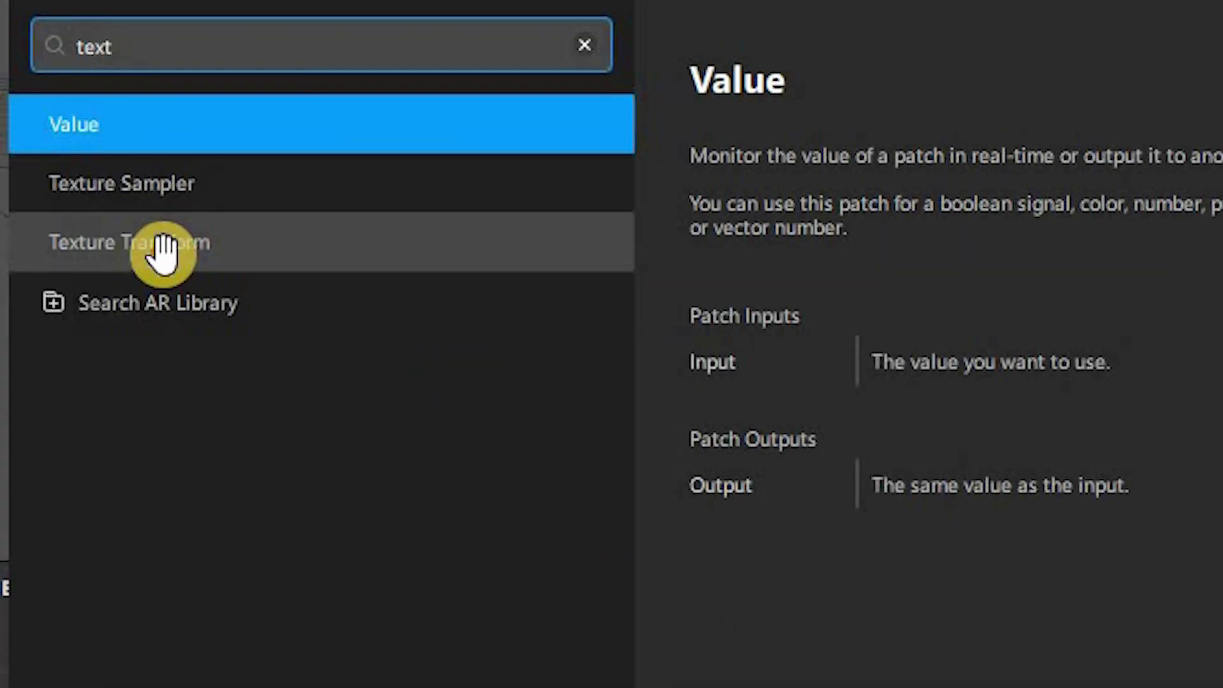
{"action": "left_click", "coordinate": [164, 252]}
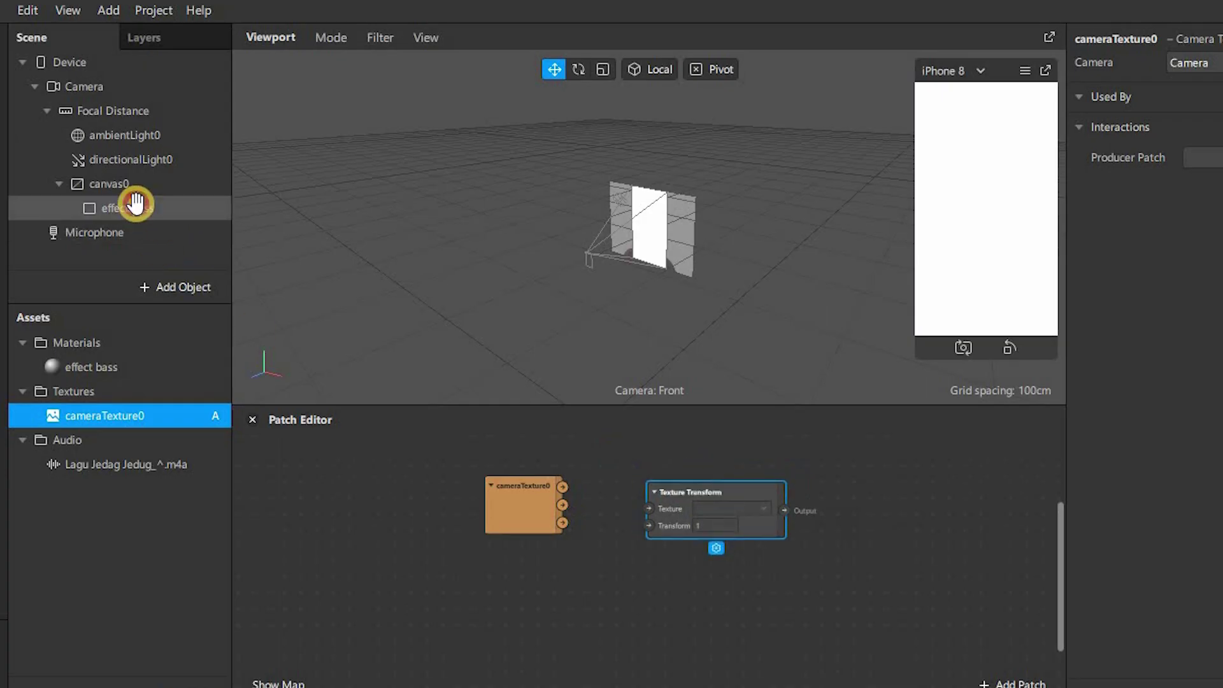
Create a Diffuse Texture patch for the effect bass material and connect cameraTexture0's RGBA output to it through Texture Transform
{"action": "left_click", "coordinate": [136, 206]}
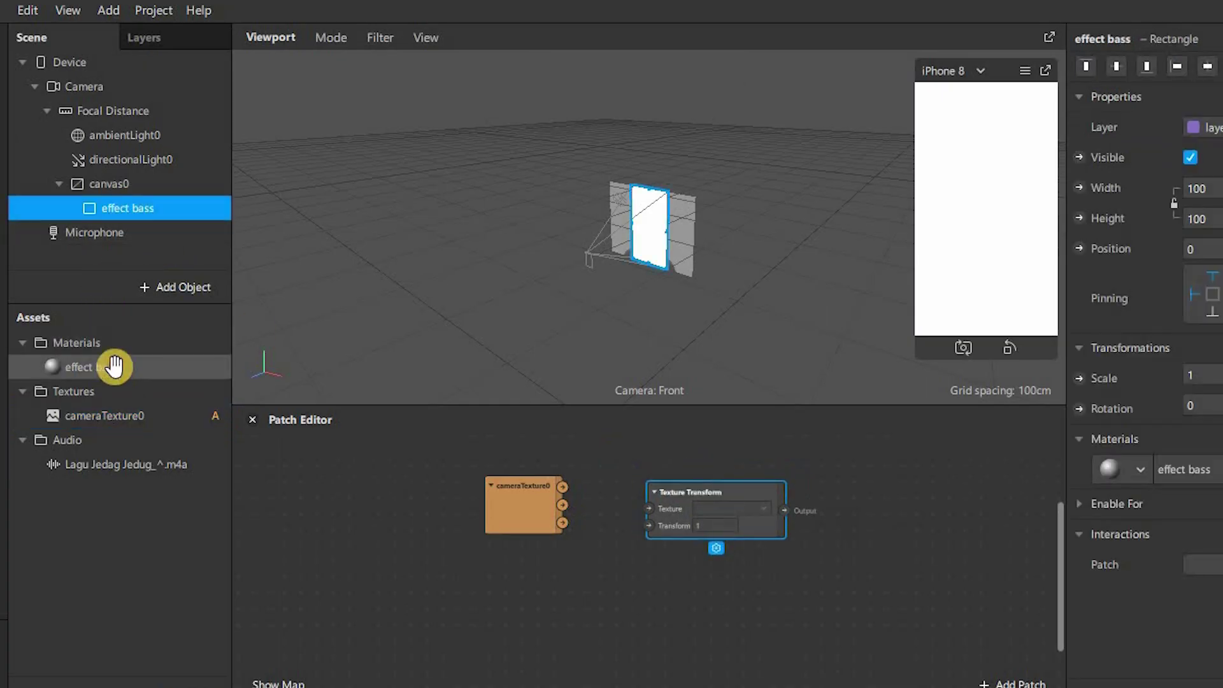
{"action": "left_click", "coordinate": [114, 366]}
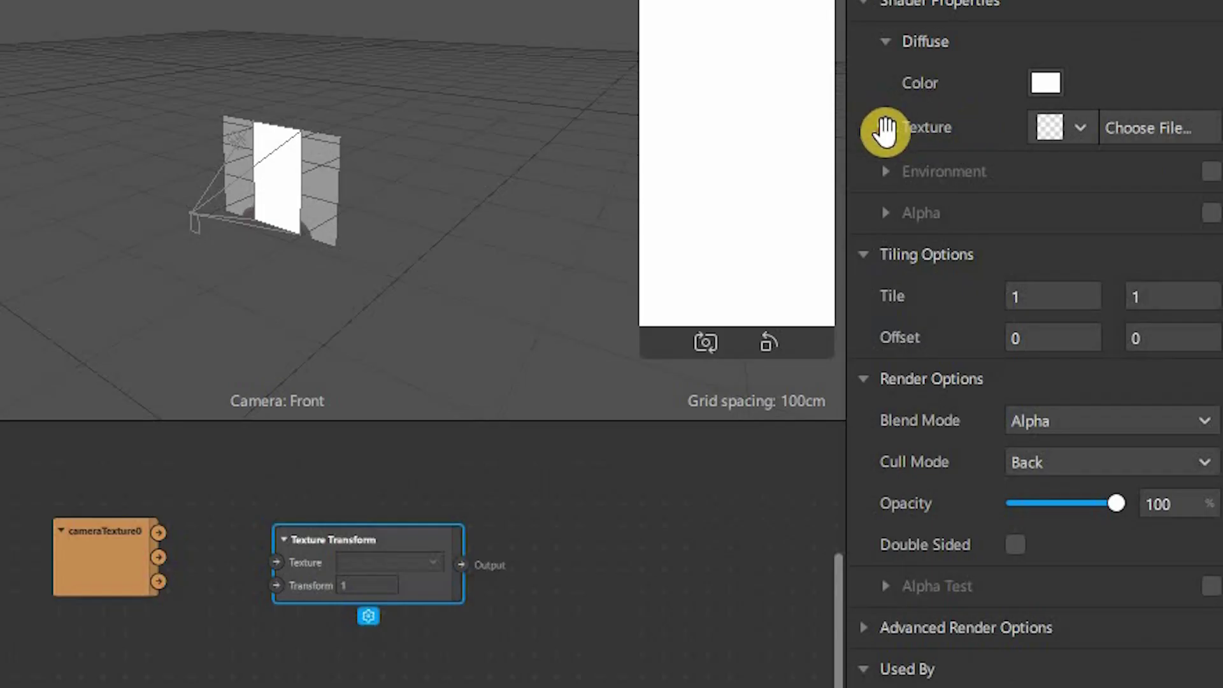
{"action": "left_click", "coordinate": [1095, 189]}
{"action": "left_click_drag", "start_coordinate": [668, 586], "coordinate": [884, 503]}
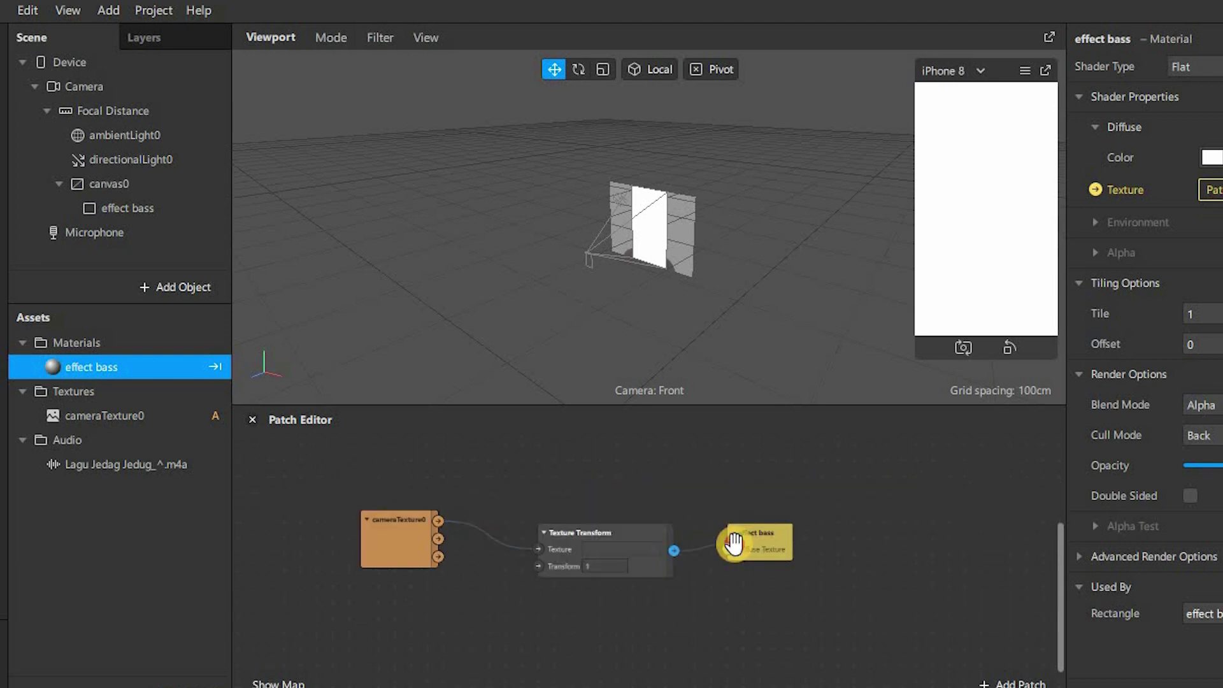
Add a Loop Animation patch and place it below the cameraTexture0 patch
{"action": "scroll", "coordinate": [418, 591], "scroll_direction": "down", "scroll_amount": 2}
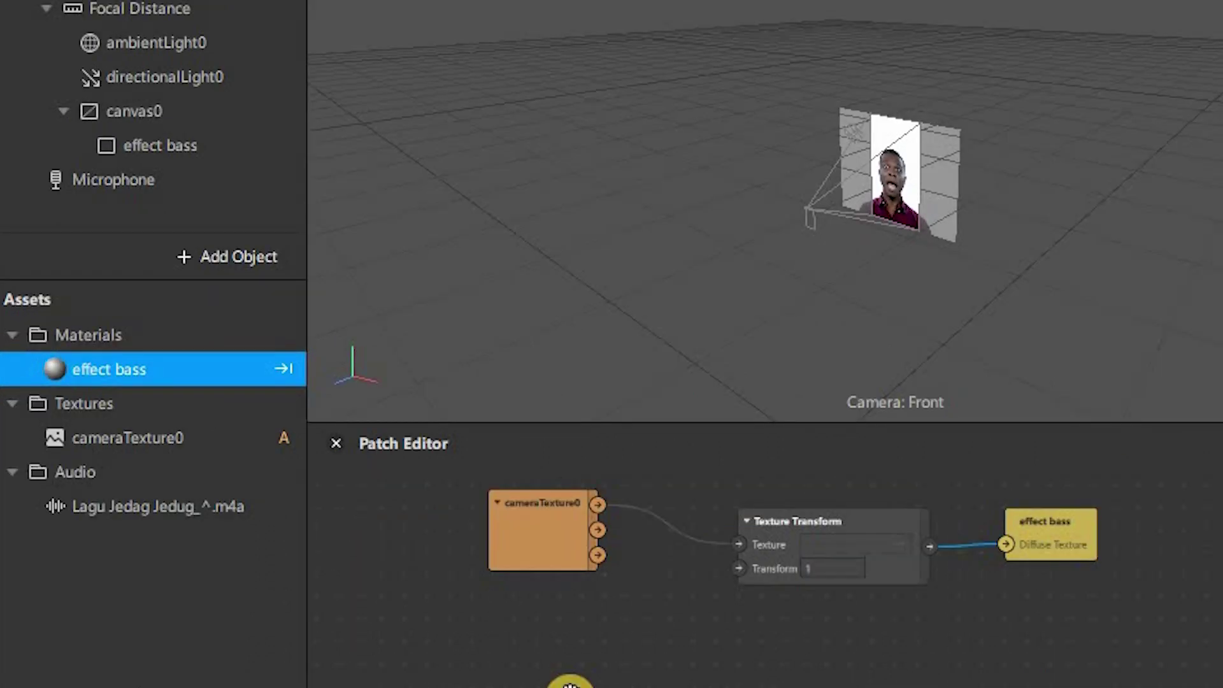
{"action": "double_click", "coordinate": [569, 683]}
{"action": "type", "text": "loo"}
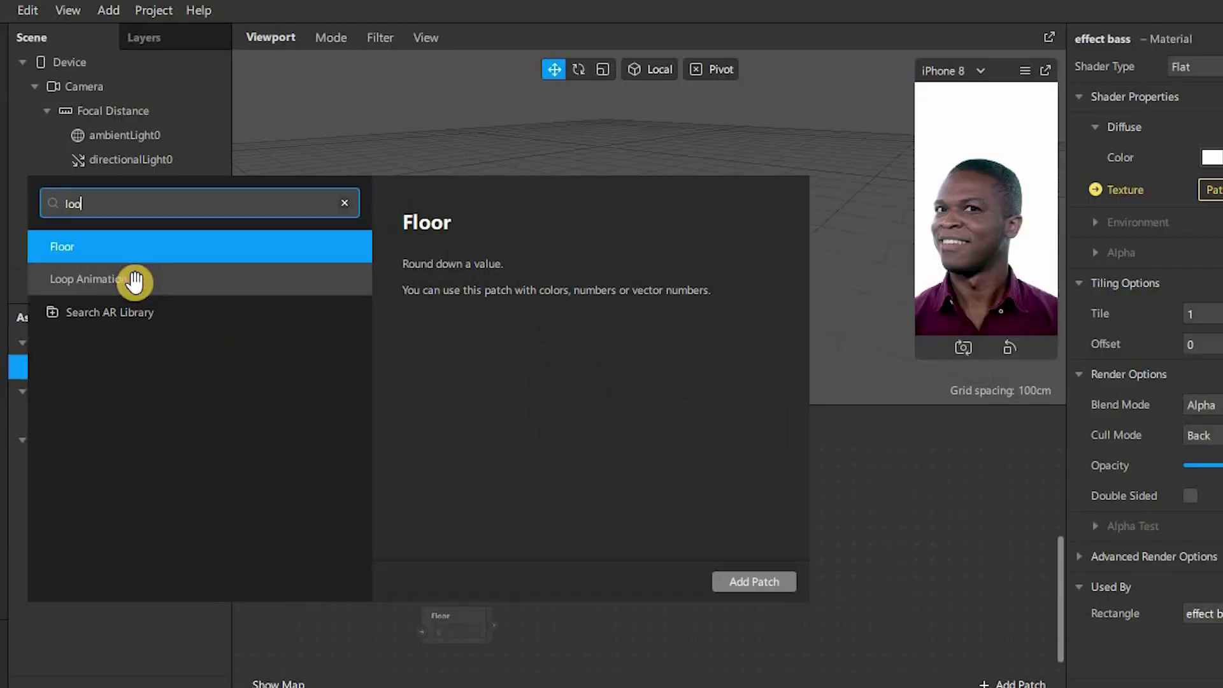
{"action": "double_click", "coordinate": [134, 280]}
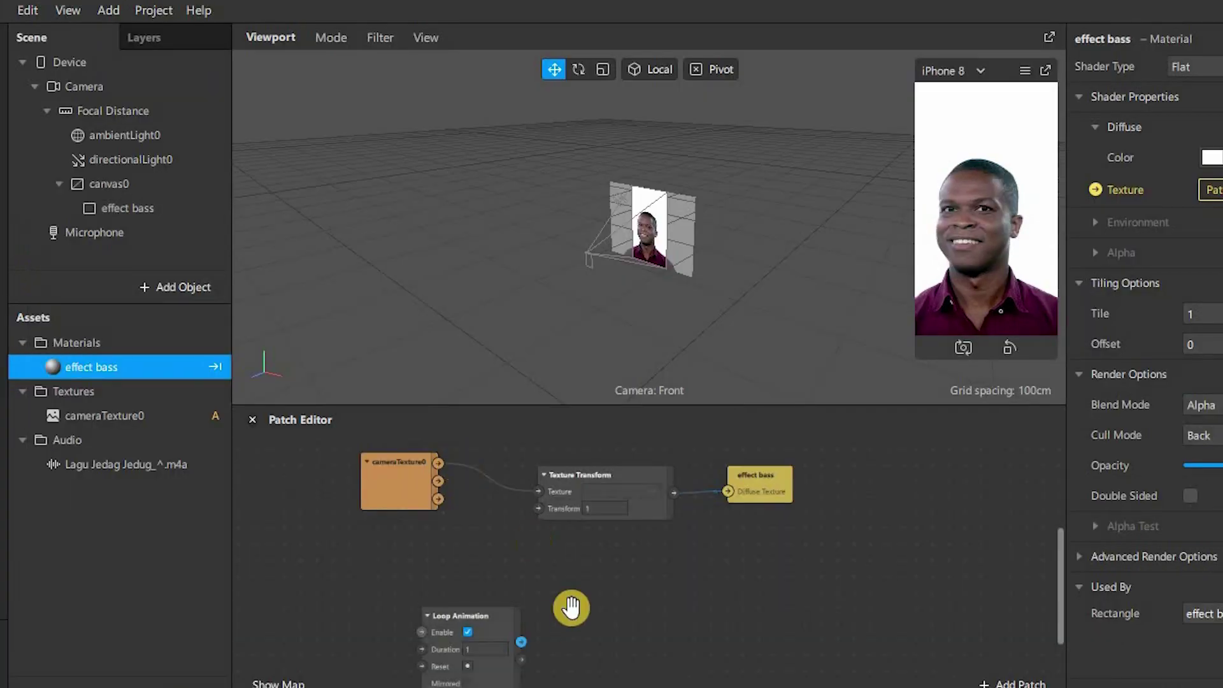
{"action": "left_click_drag", "start_coordinate": [494, 631], "coordinate": [394, 584]}
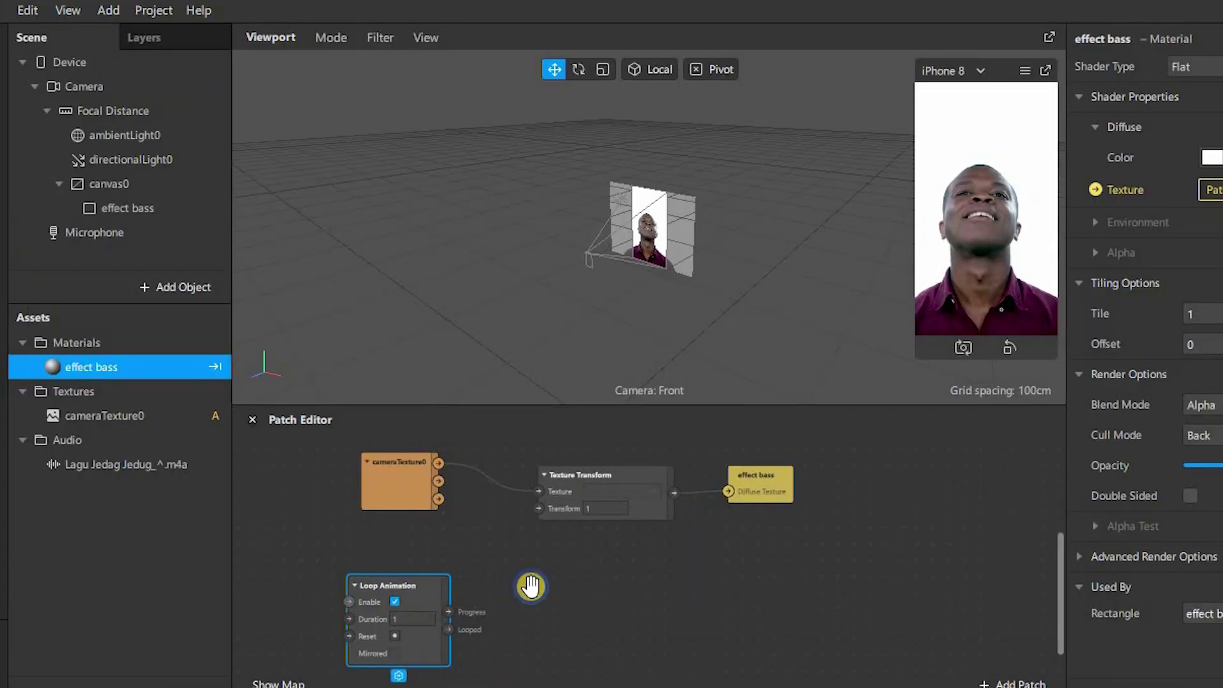
Add a Transition patch and place it beside the Loop Animation patch
{"action": "double_click", "coordinate": [529, 586]}
{"action": "type", "text": "tran"}
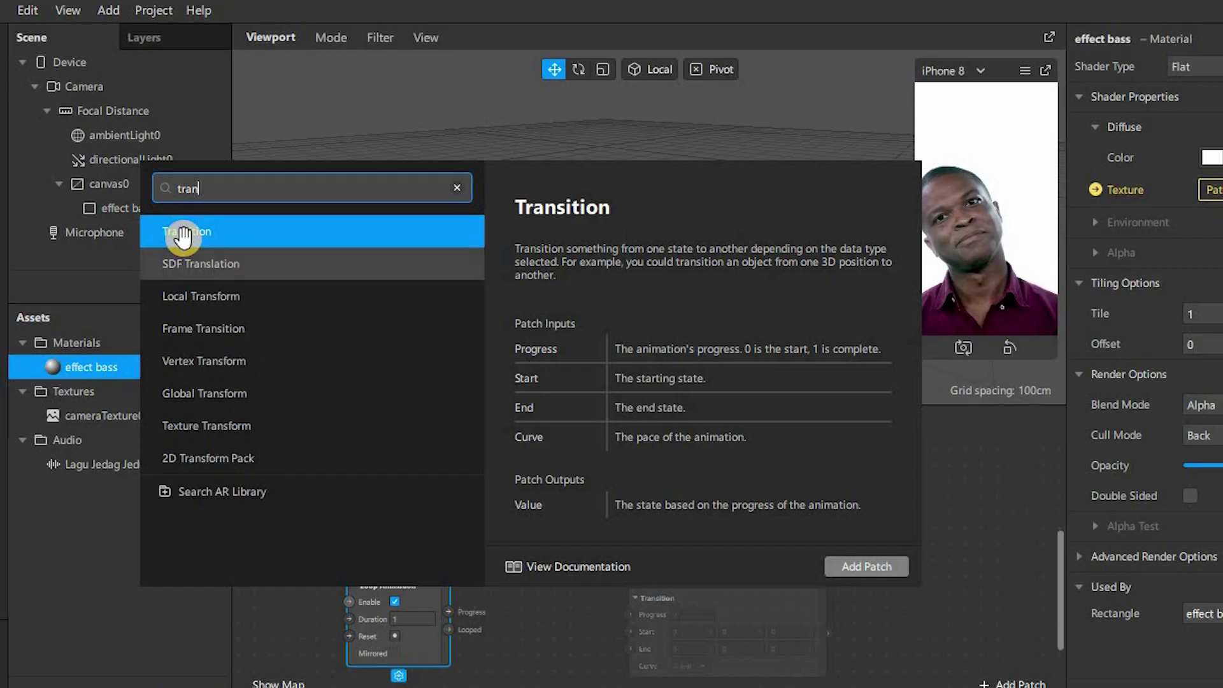
{"action": "double_click", "coordinate": [183, 236]}
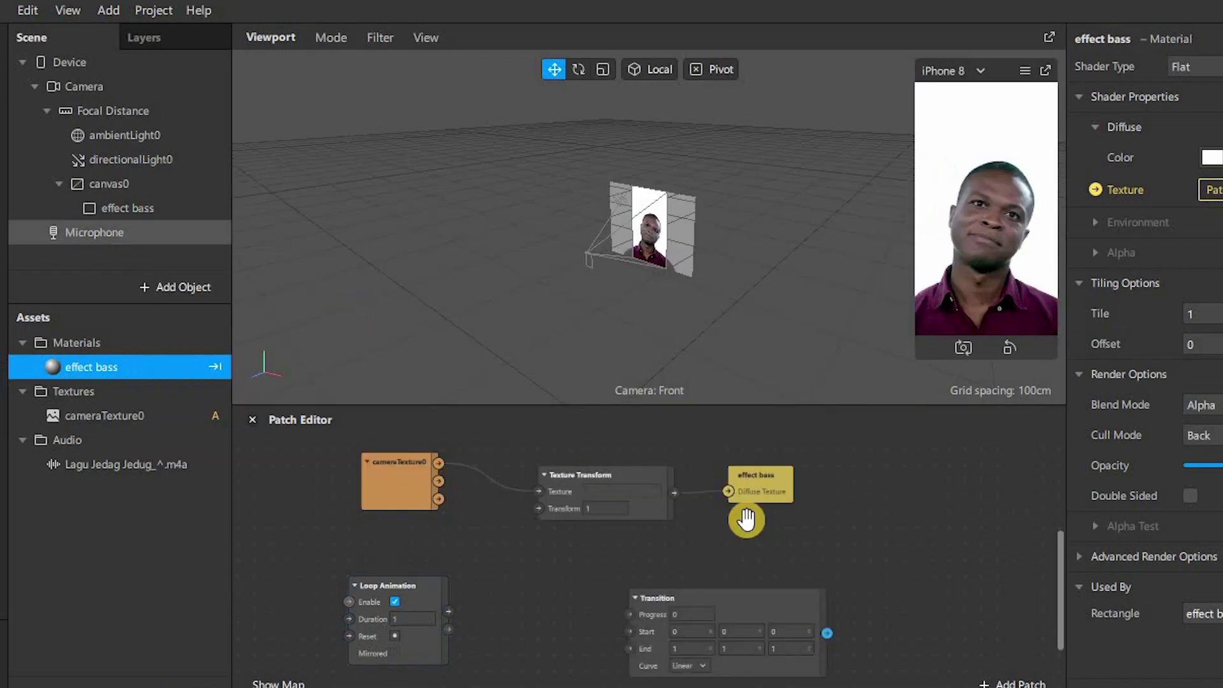
{"action": "left_click_drag", "start_coordinate": [783, 595], "coordinate": [682, 567]}
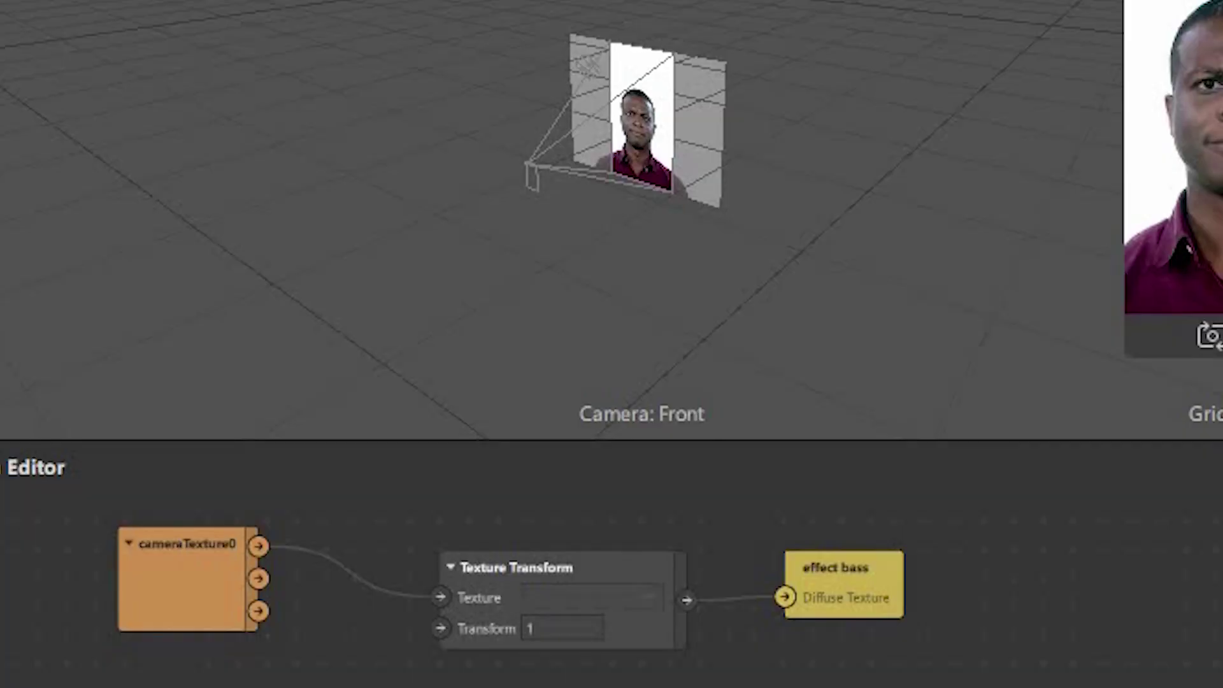
Add a 2D Transform Pack patch after the Transition patch and reposition the Texture Transform patch above it
{"action": "double_click", "coordinate": [408, 547]}
{"action": "type", "text": "2"}
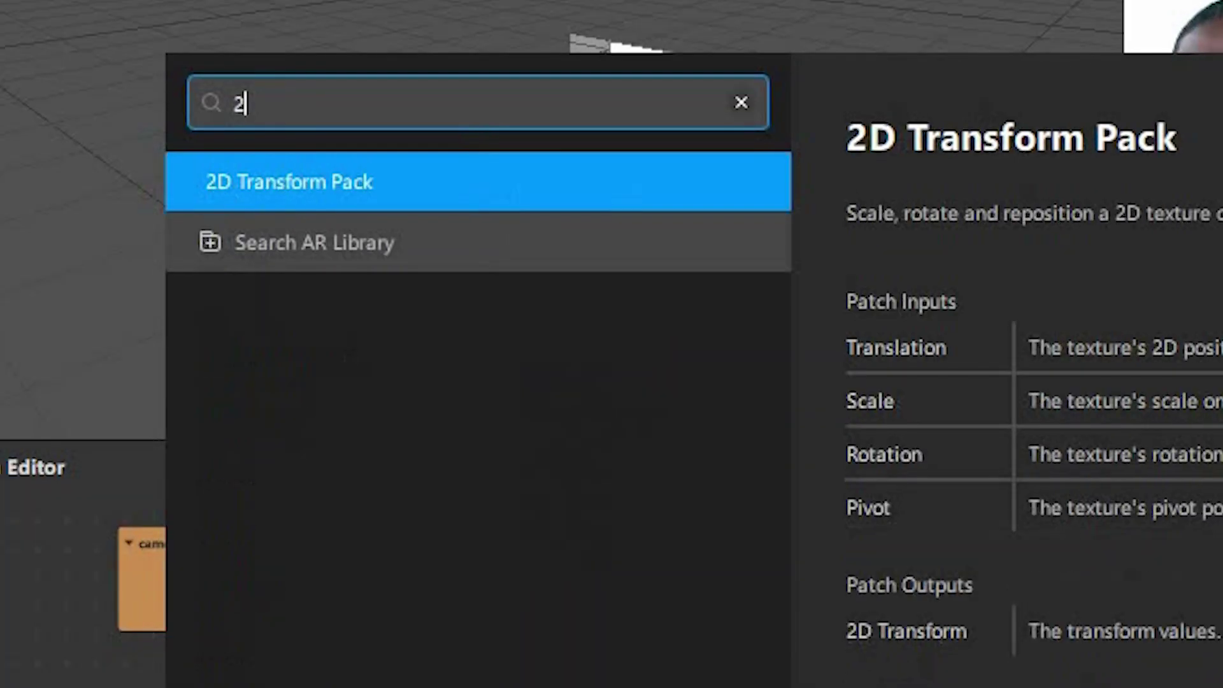
{"action": "type", "text": "d"}
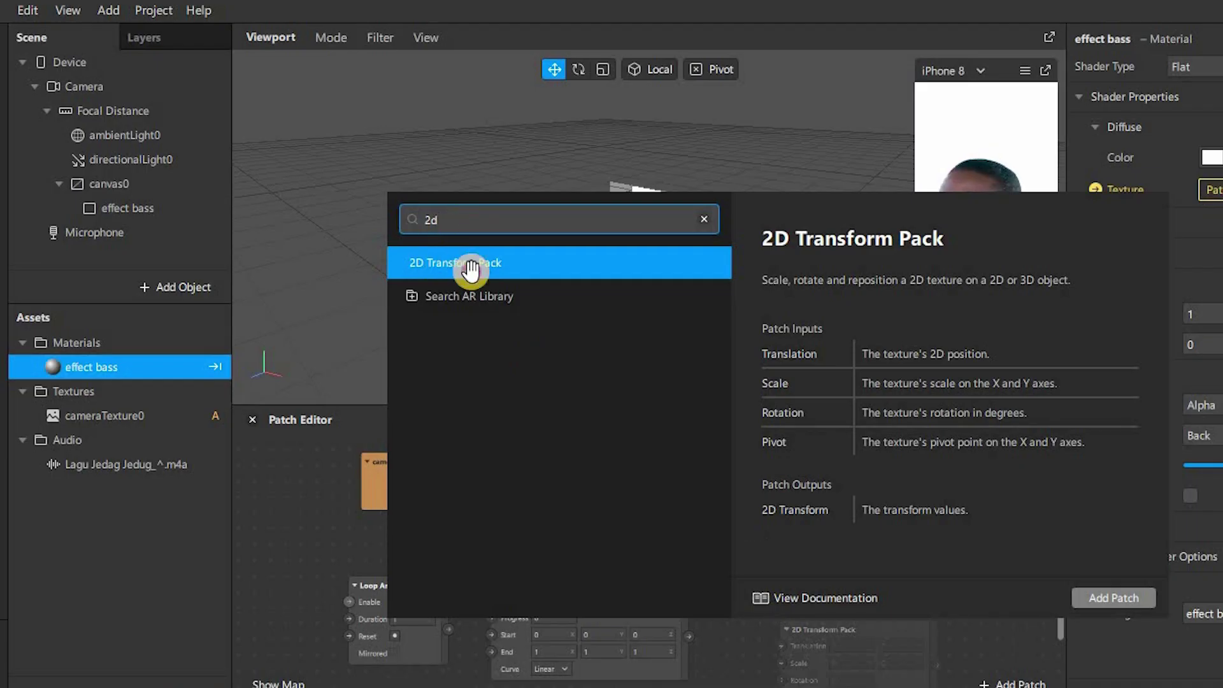
{"action": "double_click", "coordinate": [316, 191]}
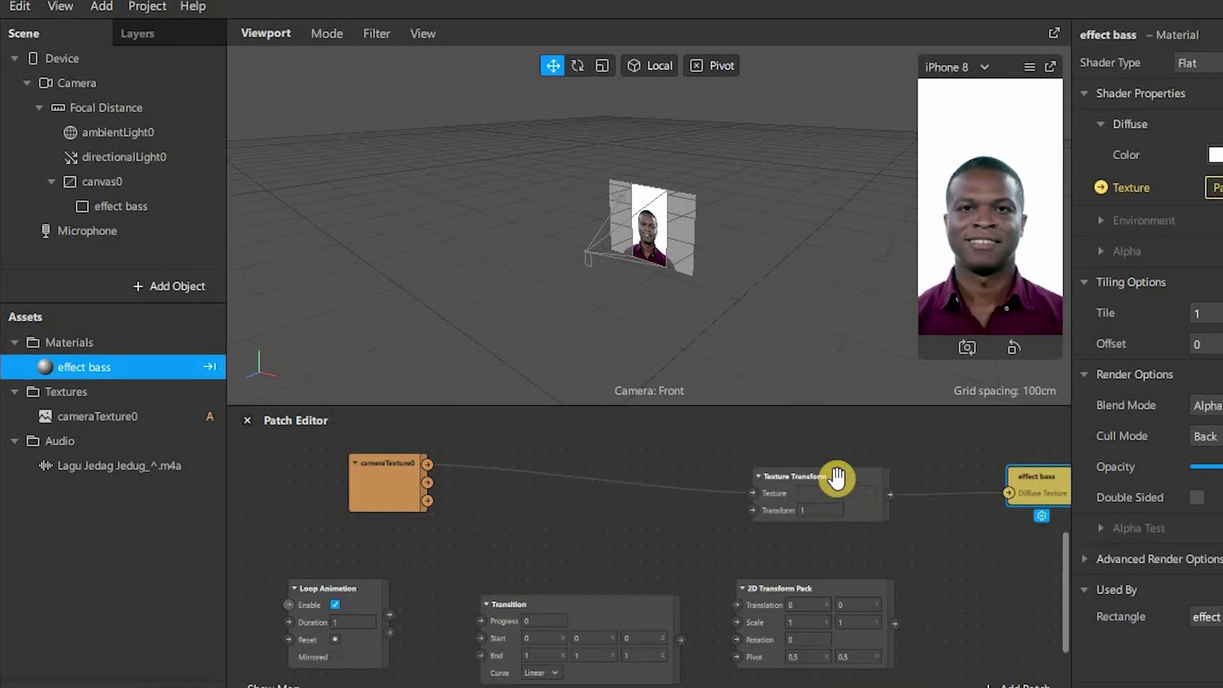
{"action": "left_click", "coordinate": [905, 479]}
{"action": "left_click_drag", "start_coordinate": [906, 479], "coordinate": [969, 479]}
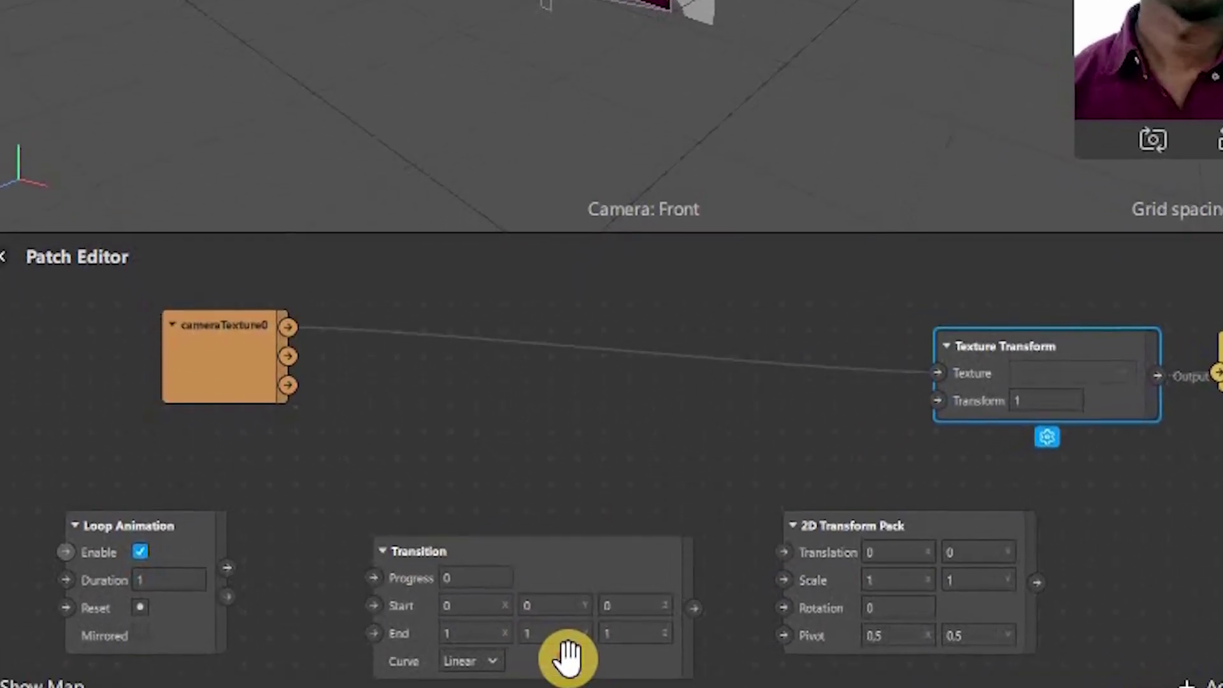
Change the Transition patch's data type to Vector 2
{"action": "left_click", "coordinate": [597, 677]}
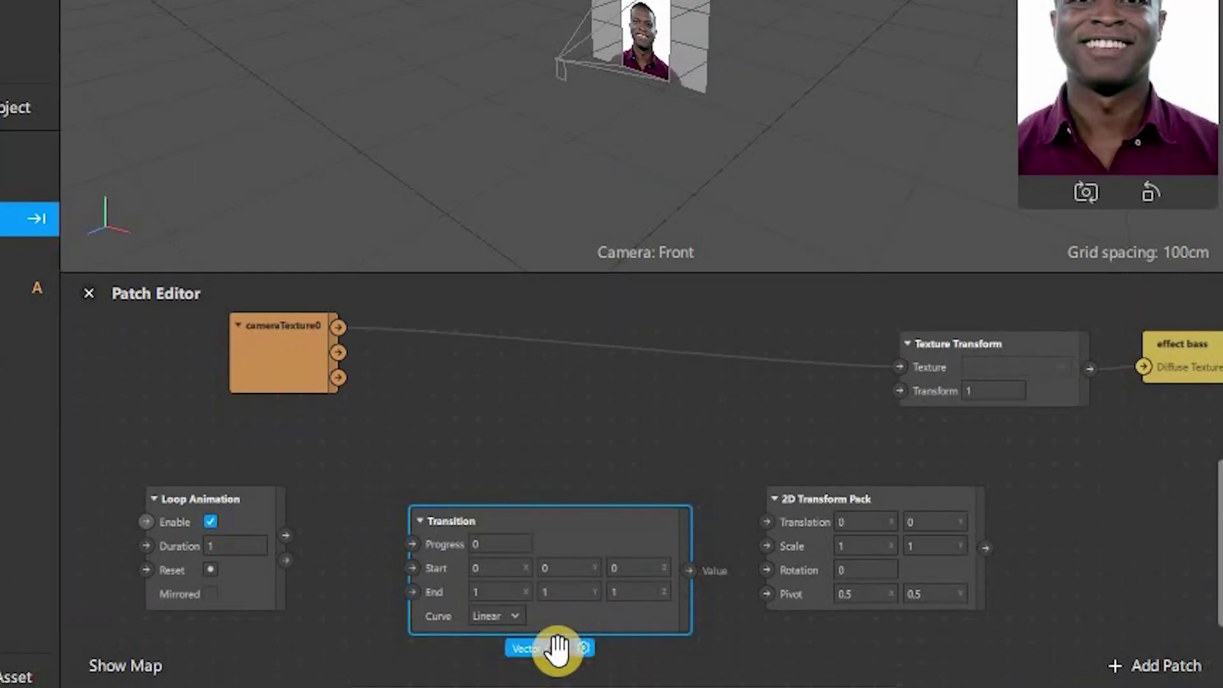
{"action": "left_click", "coordinate": [555, 649]}
{"action": "left_click", "coordinate": [605, 595]}
Connect Loop Animation's Progress to Transition, Transition's value to the 2D Transform Pack's Scale, and the pack's output to Texture Transform's Transform
{"action": "left_click_drag", "start_coordinate": [285, 535], "coordinate": [418, 540]}
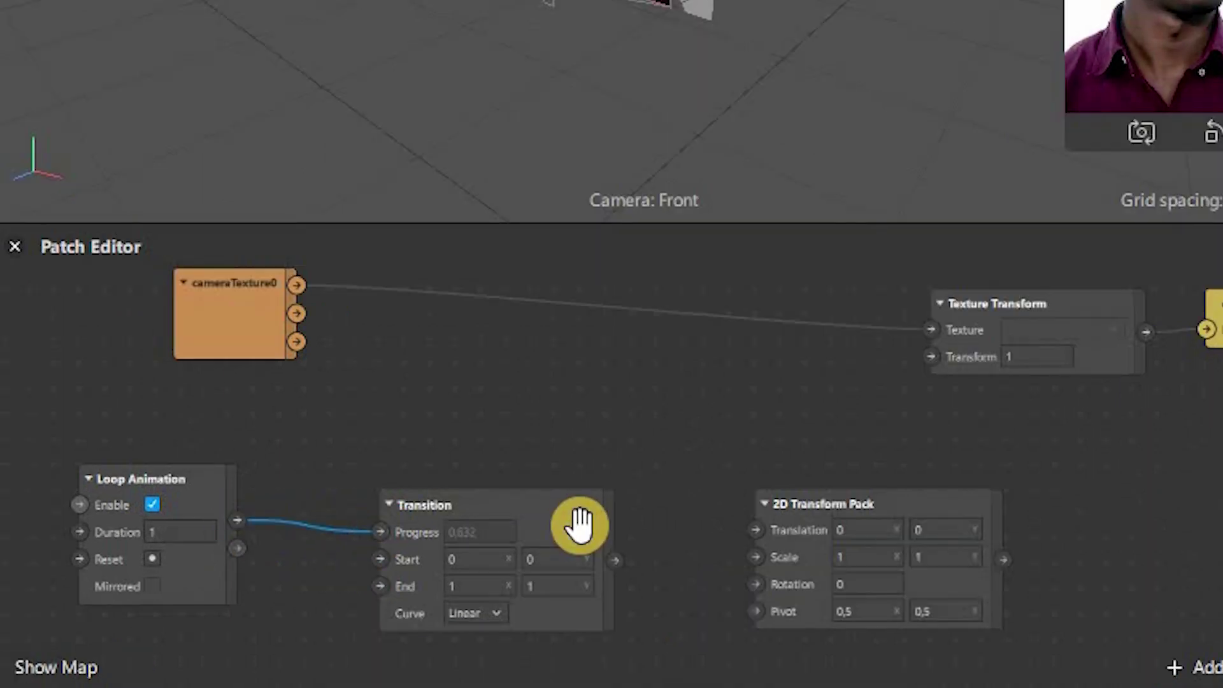
{"action": "left_click_drag", "start_coordinate": [616, 560], "coordinate": [757, 556]}
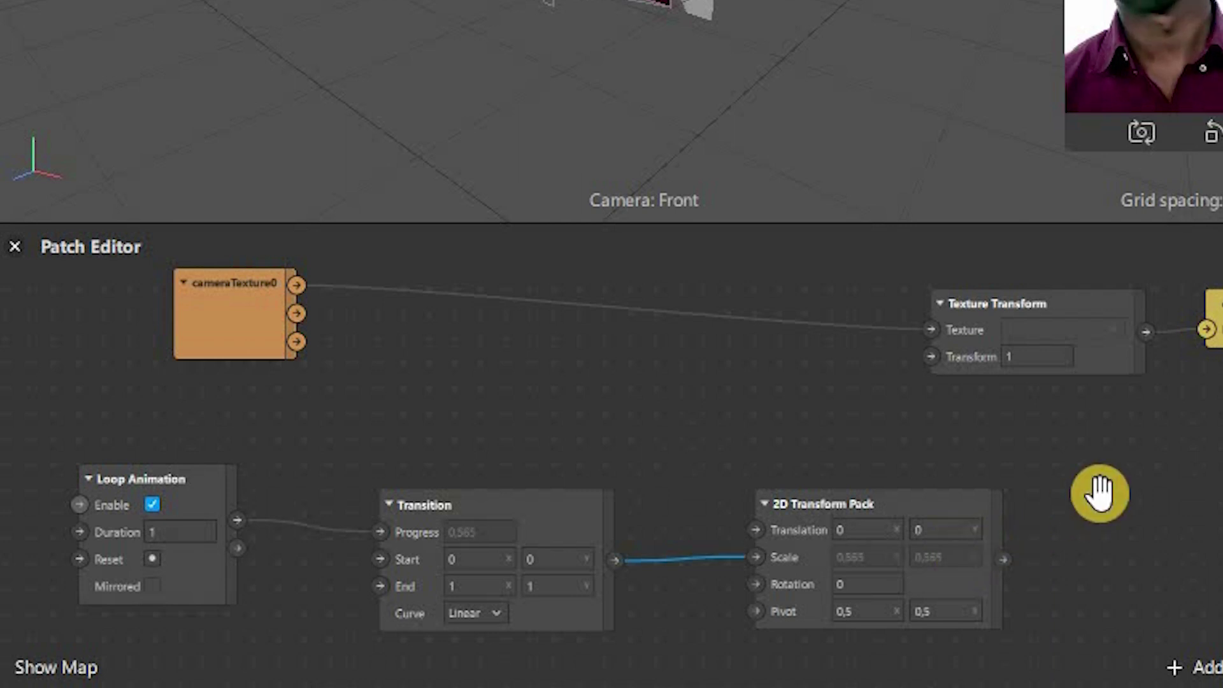
{"action": "left_click_drag", "start_coordinate": [1003, 559], "coordinate": [930, 357]}
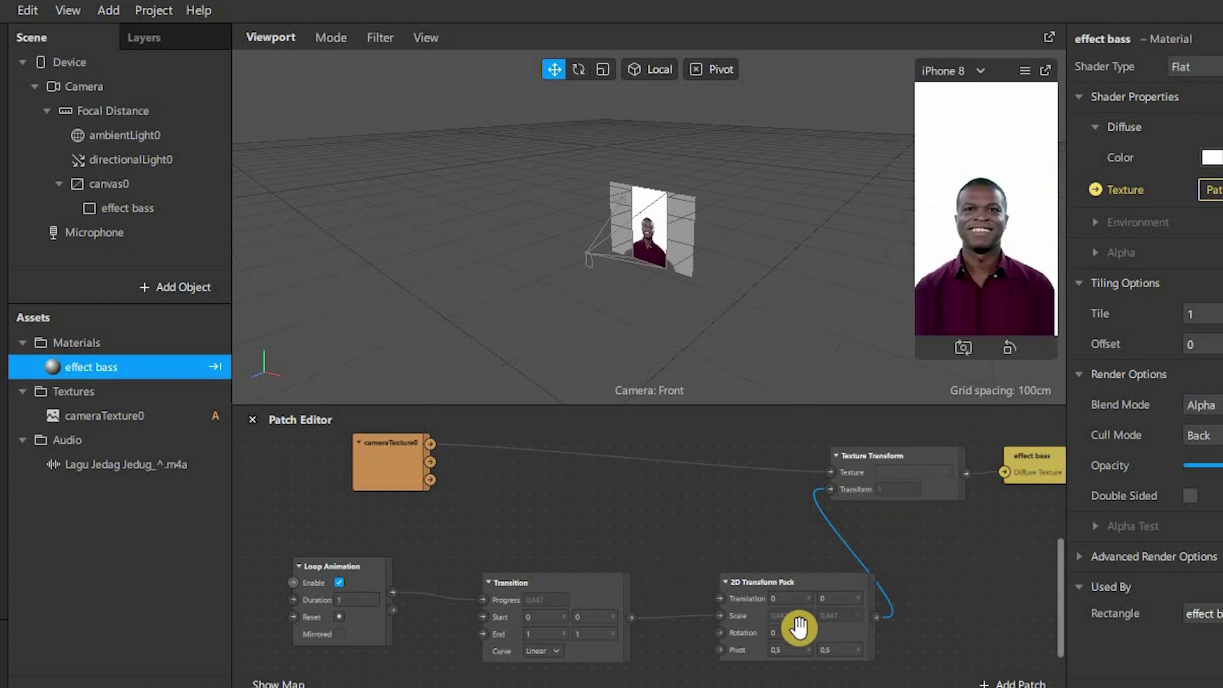
Set the Transition patch's Start to 1 and End to 1,5 on both X and Y
{"action": "scroll", "coordinate": [783, 664], "scroll_direction": "up", "scroll_amount": 3}
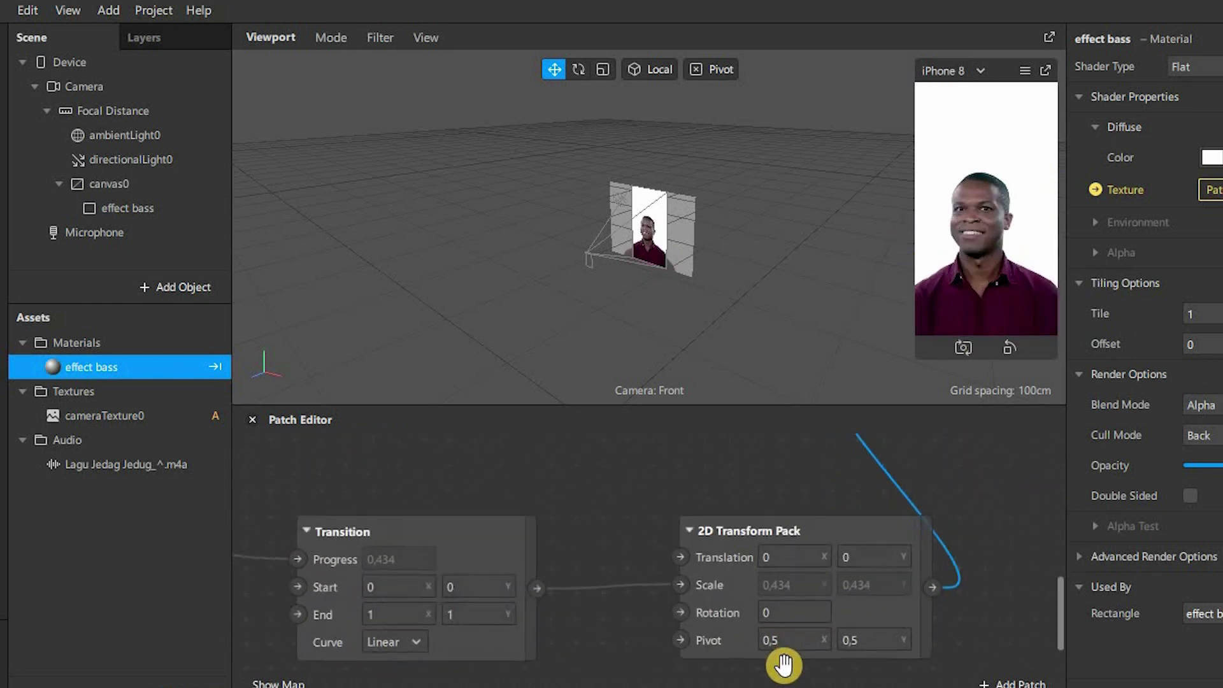
{"action": "scroll", "coordinate": [784, 664], "scroll_direction": "up", "scroll_amount": 1}
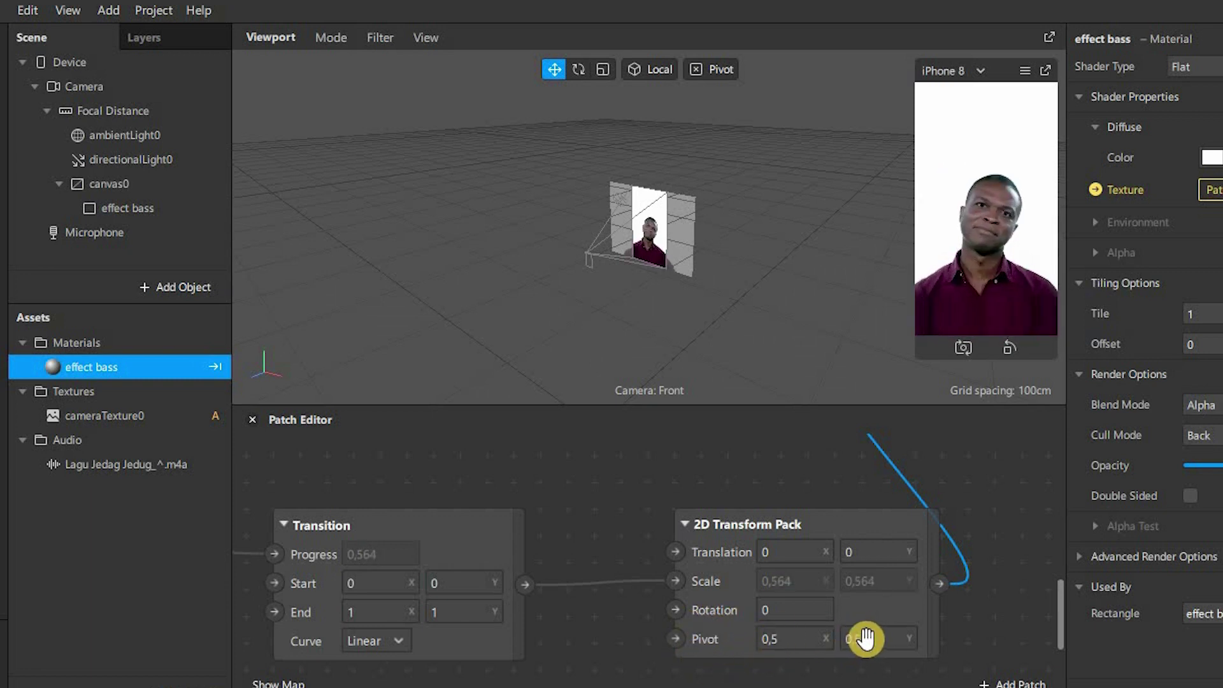
{"action": "scroll", "coordinate": [514, 513], "scroll_direction": "down", "scroll_amount": 3}
{"action": "left_click", "coordinate": [455, 593]}
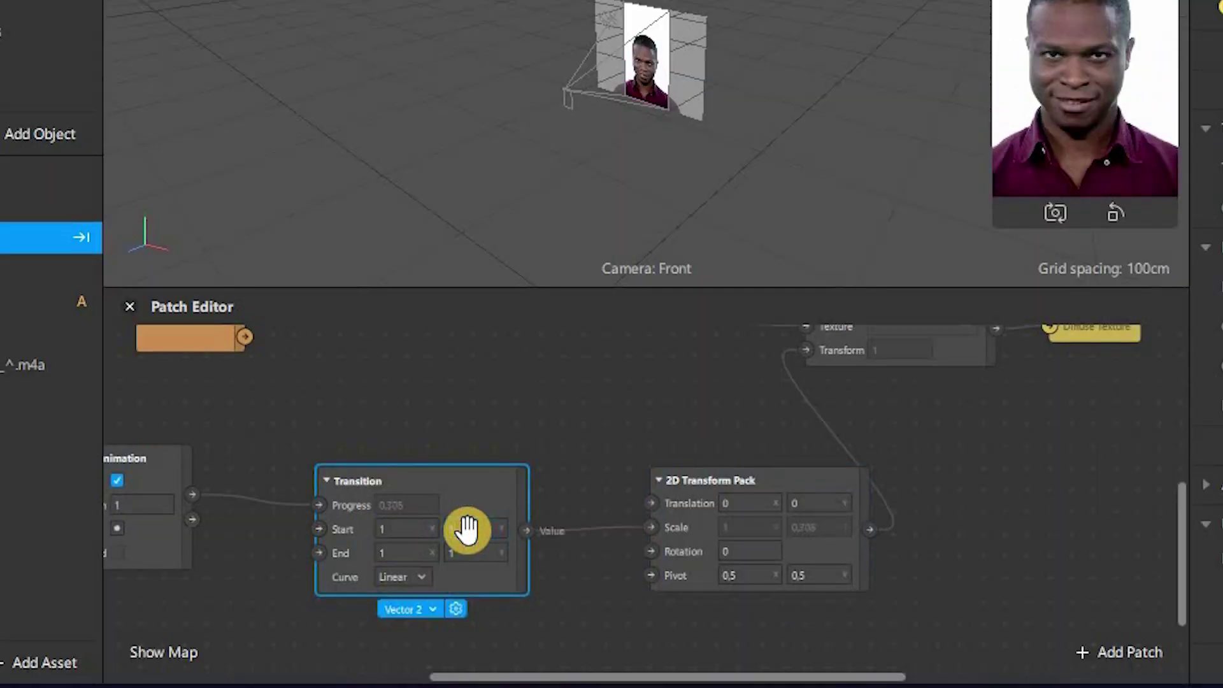
{"action": "type", "text": "1"}
{"action": "left_click", "coordinate": [401, 552]}
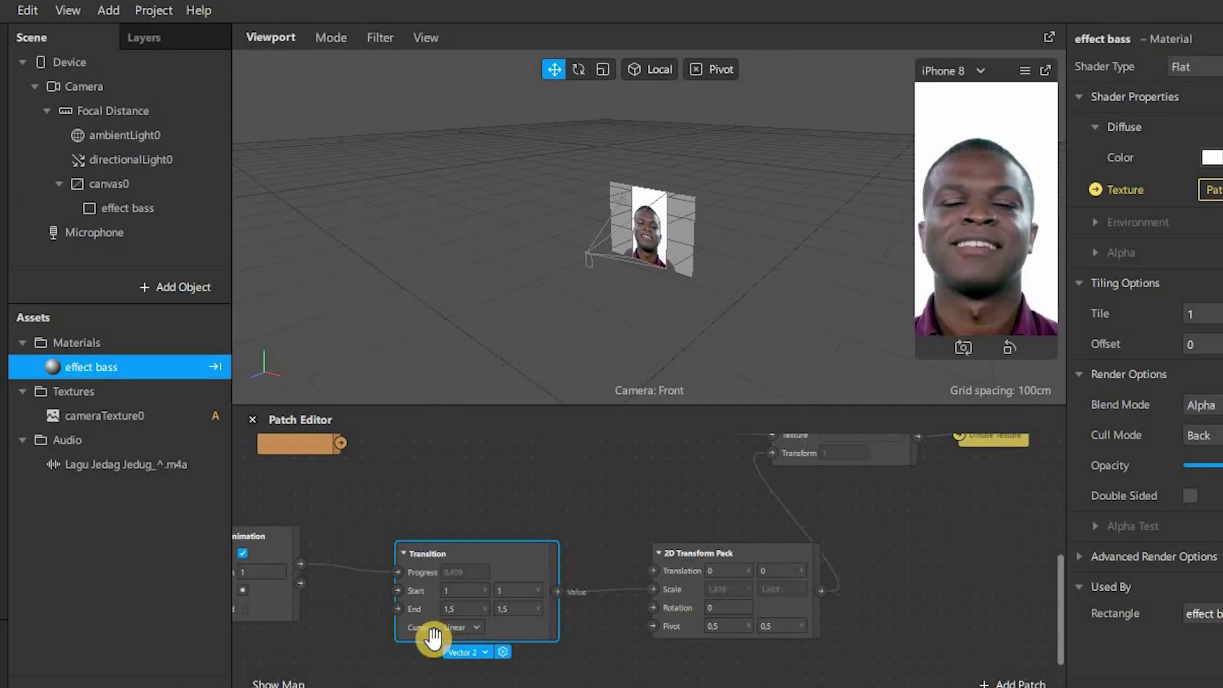
Set the Transition patch's curve to Bounce Out
{"action": "left_click", "coordinate": [462, 626]}
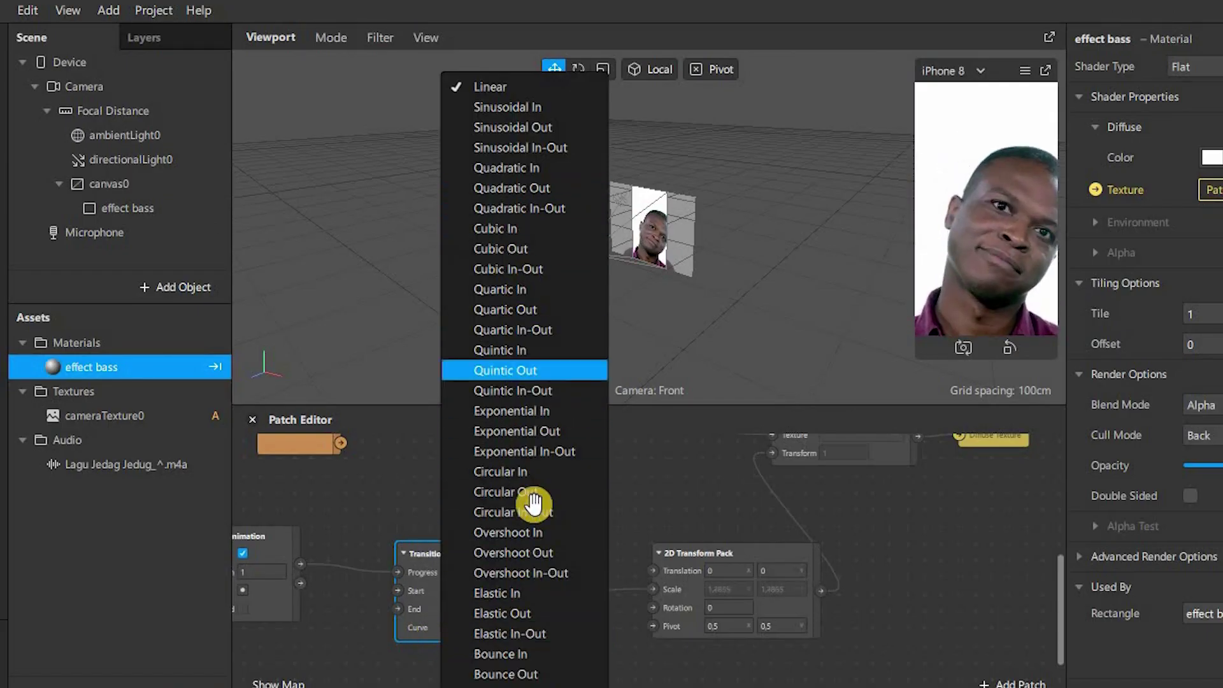
{"action": "left_click", "coordinate": [518, 654]}
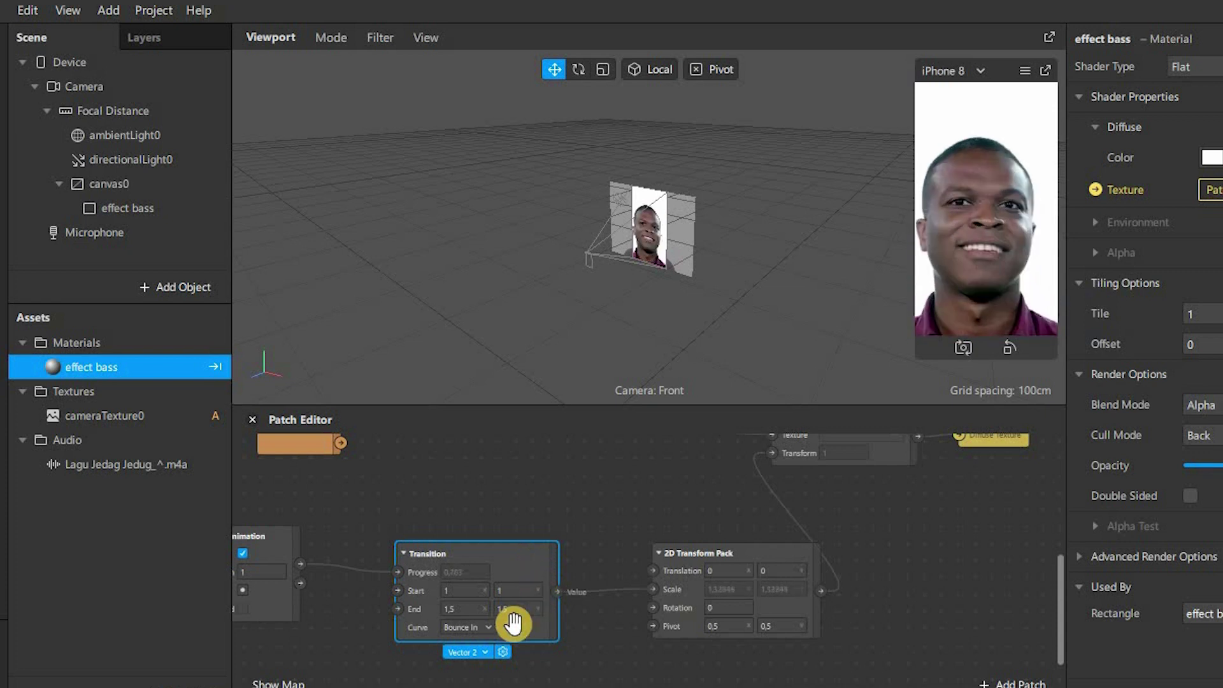
{"action": "left_click", "coordinate": [487, 629]}
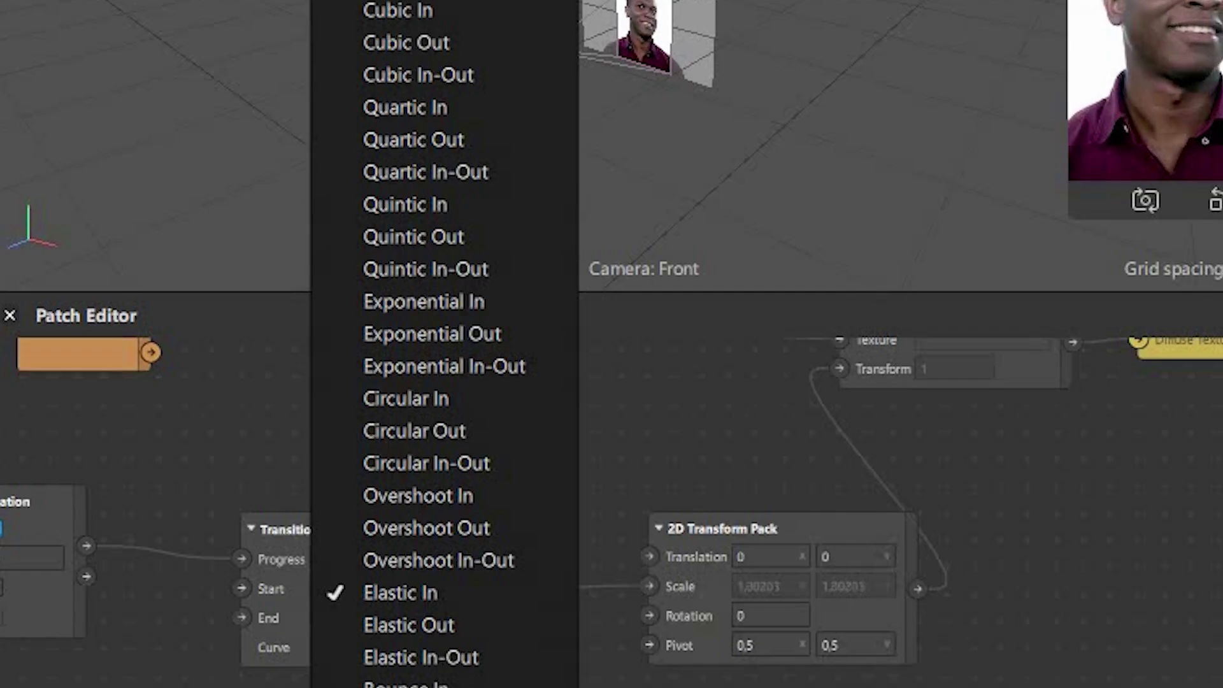
{"action": "left_click", "coordinate": [576, 621]}
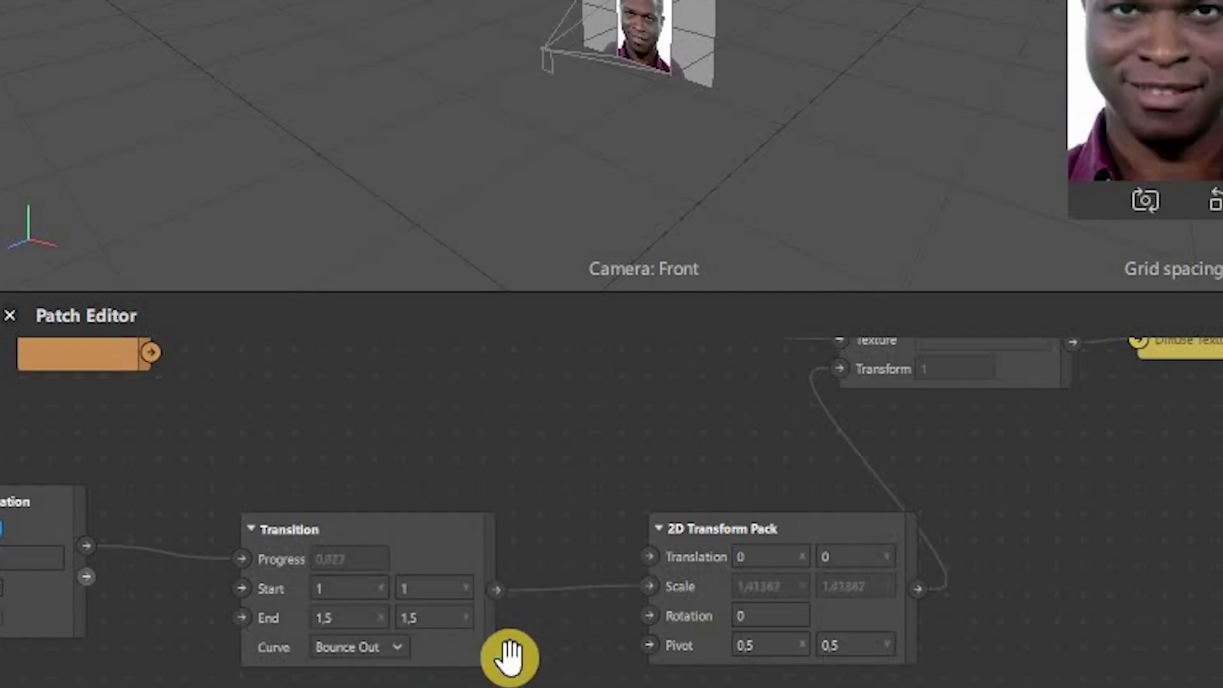
{"action": "scroll", "coordinate": [420, 681], "scroll_direction": "down", "scroll_amount": 2}
{"action": "scroll", "coordinate": [523, 682], "scroll_direction": "up", "scroll_amount": 2}
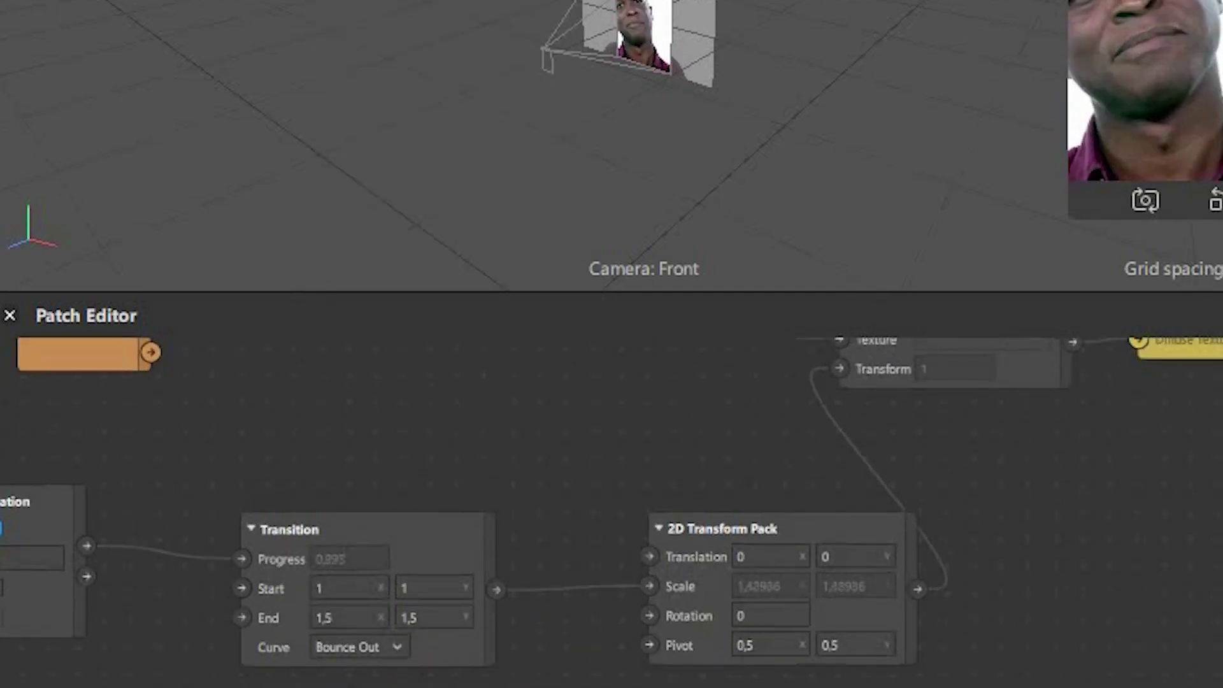
{"action": "scroll", "coordinate": [429, 682], "scroll_direction": "left", "scroll_amount": 5}
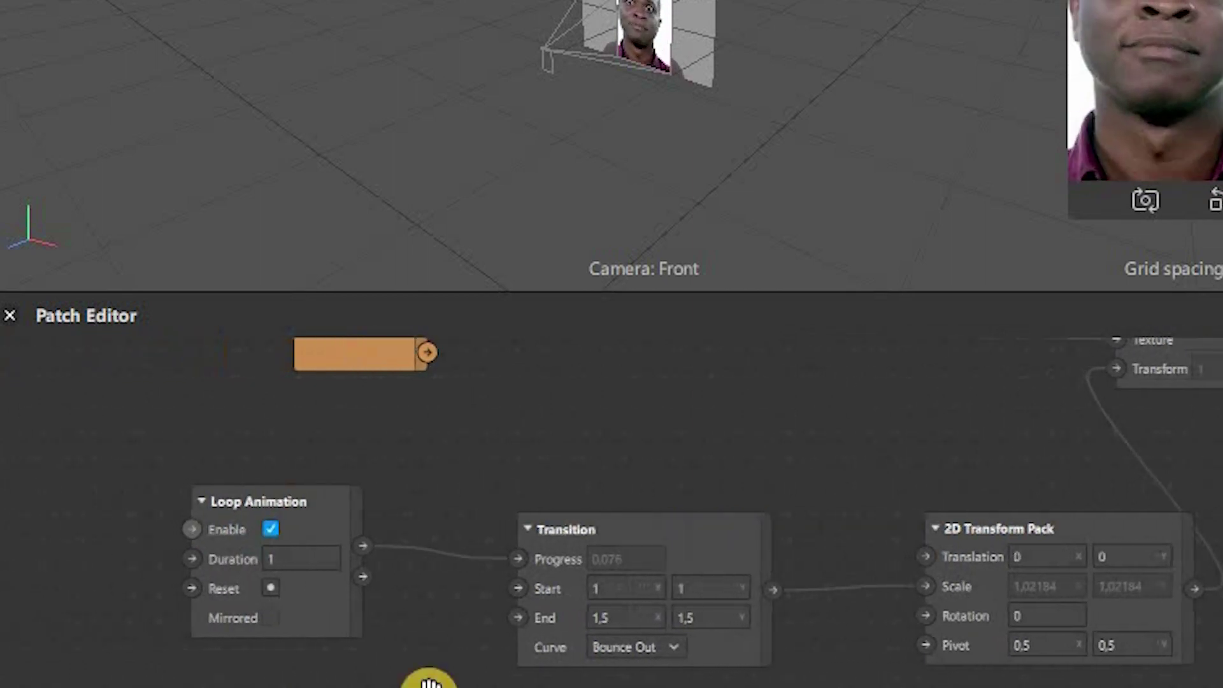
{"action": "left_click", "coordinate": [301, 559]}
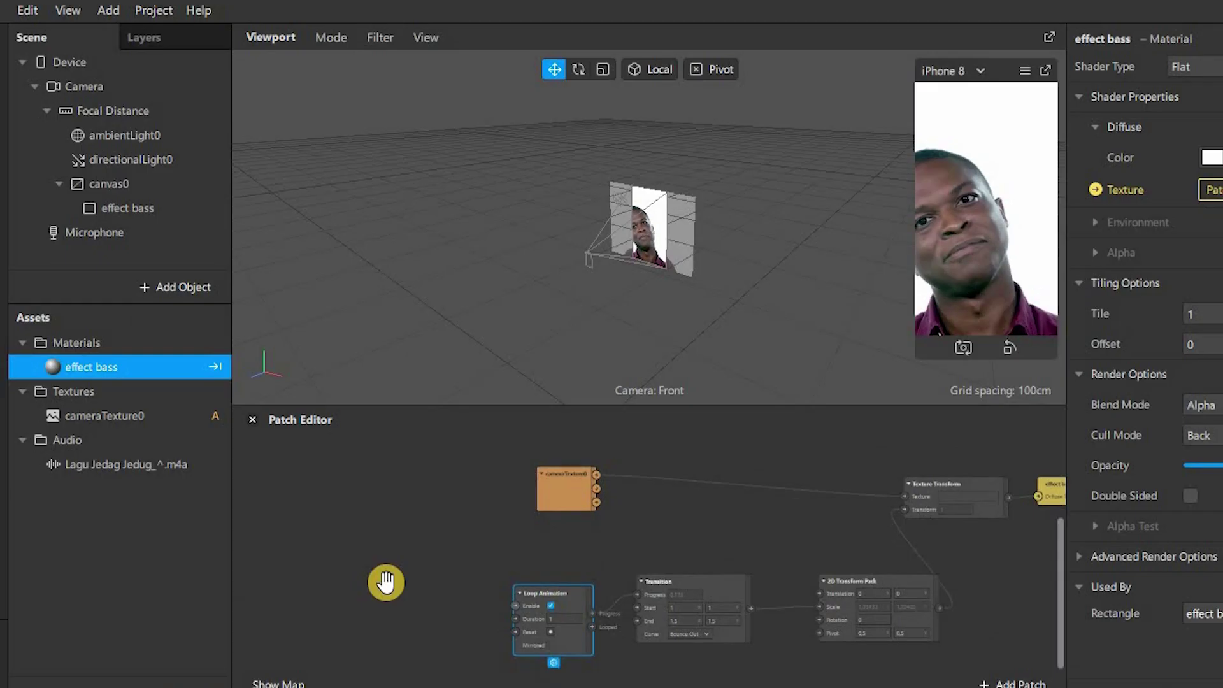
Add a second rectangle to canvas0 and rename it flash
{"action": "left_click", "coordinate": [205, 291]}
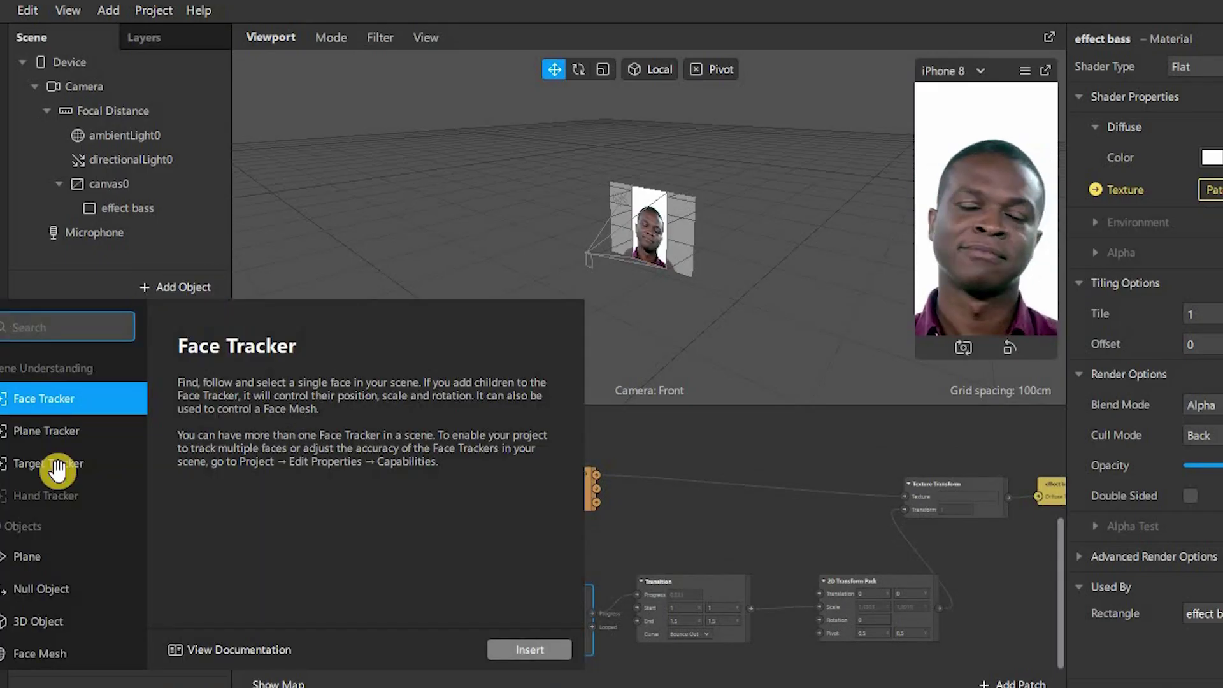
{"action": "scroll", "coordinate": [48, 511], "scroll_direction": "down", "scroll_amount": 1}
{"action": "scroll", "coordinate": [48, 511], "scroll_direction": "down", "scroll_amount": 3}
{"action": "left_click", "coordinate": [41, 602]}
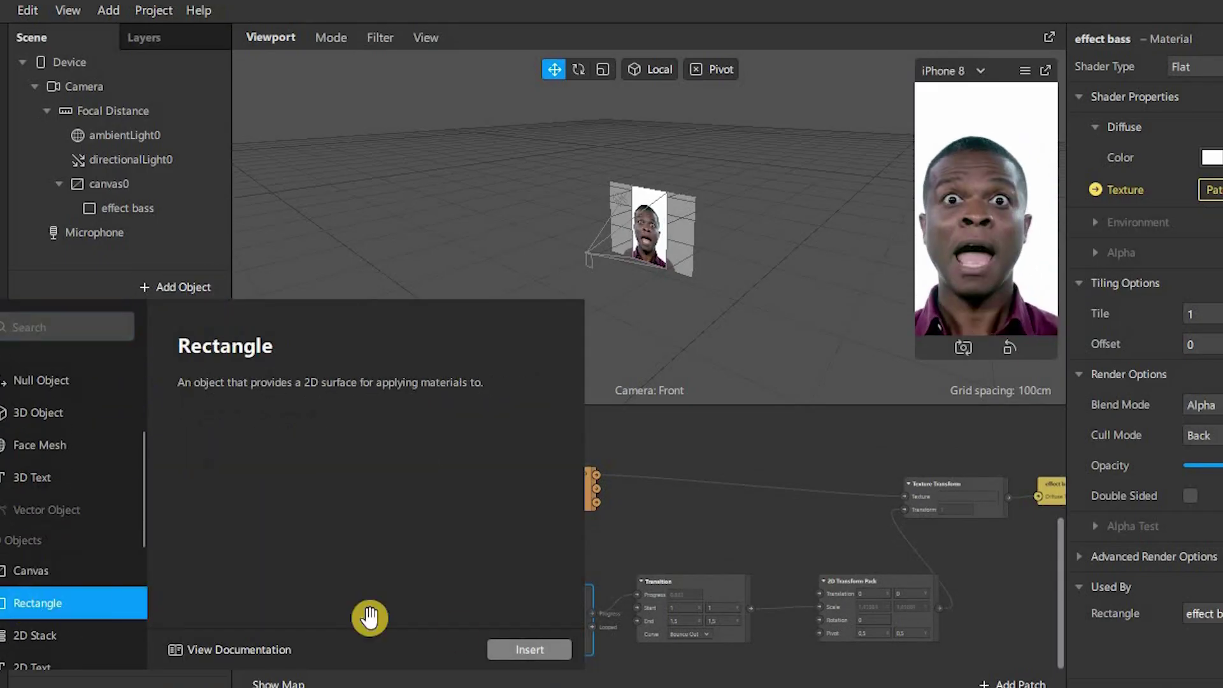
{"action": "left_click", "coordinate": [513, 653]}
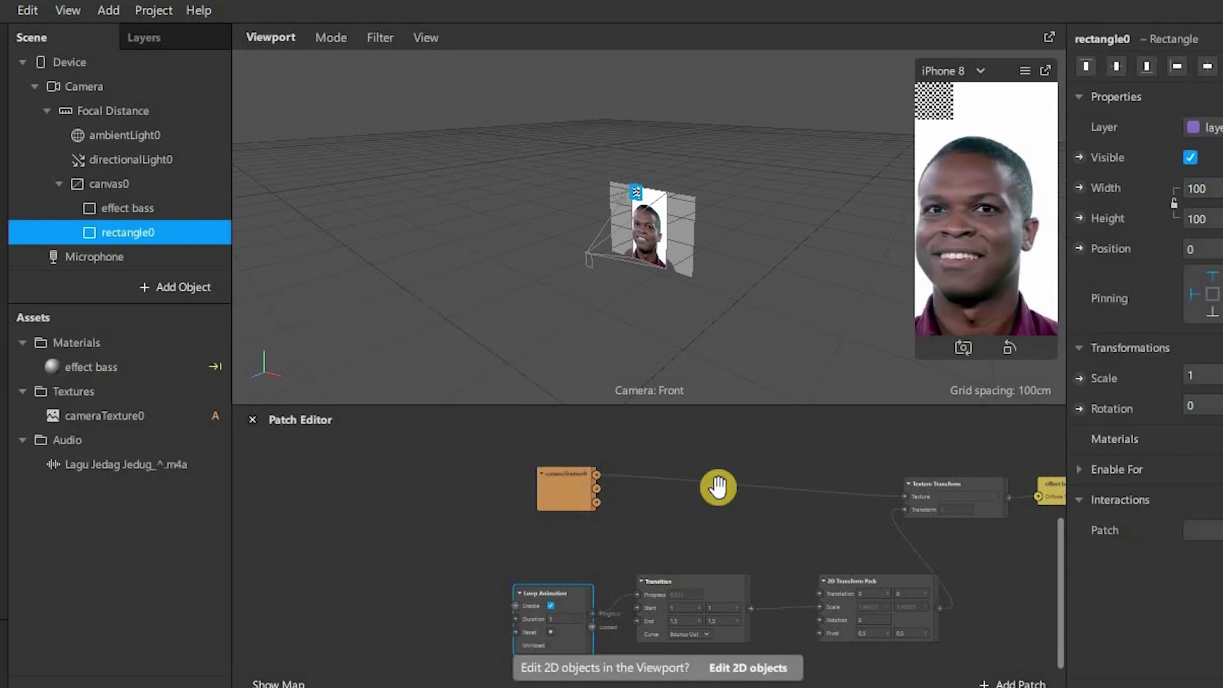
{"action": "double_click", "coordinate": [163, 223]}
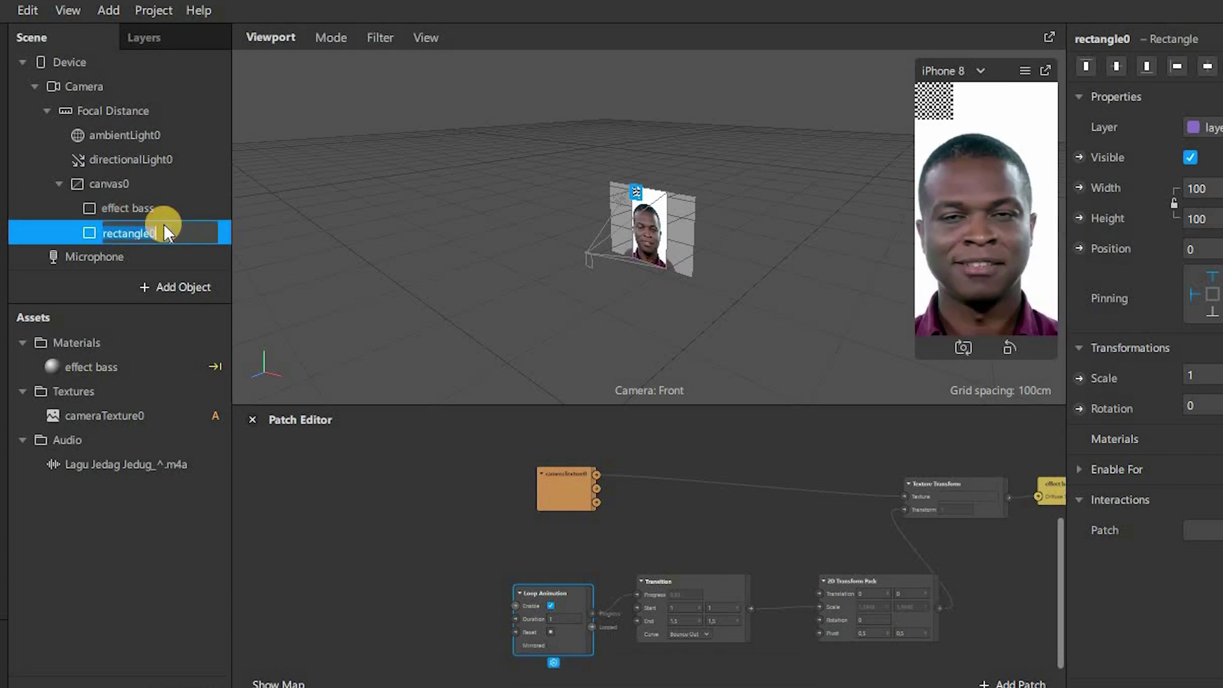
{"action": "type", "text": "flash"}
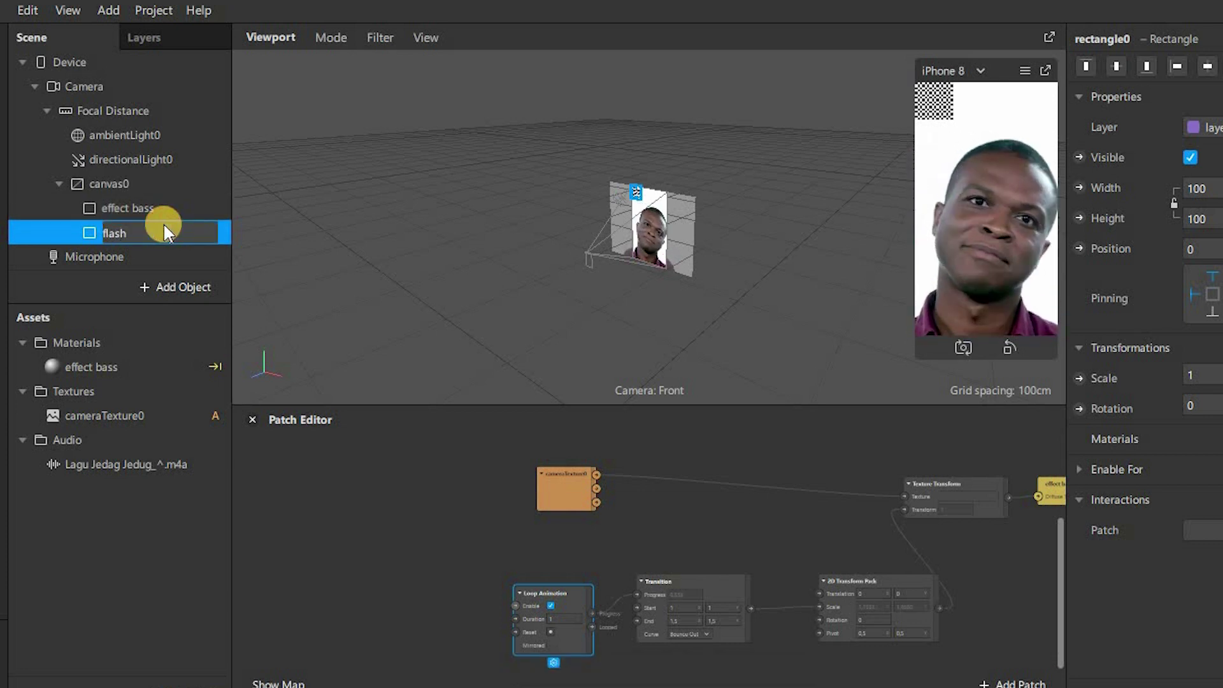
{"action": "key", "text": "Return"}
Set the flash rectangle's size to Fill Width and Fill Height so it covers the whole canvas
{"action": "left_click", "coordinate": [1196, 189]}
{"action": "left_click", "coordinate": [1210, 218]}
{"action": "left_click", "coordinate": [1196, 219]}
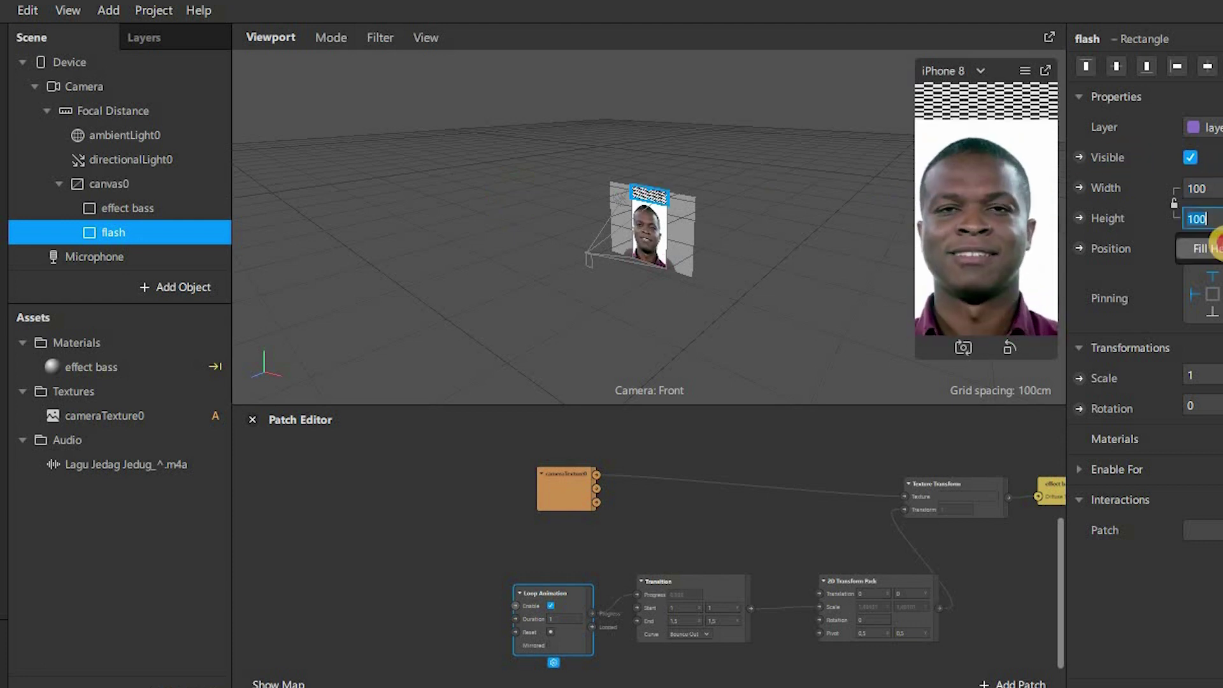
{"action": "left_click", "coordinate": [1207, 248]}
Create a new material on the flash rectangle and rename the material flash
{"action": "left_click", "coordinate": [1197, 439]}
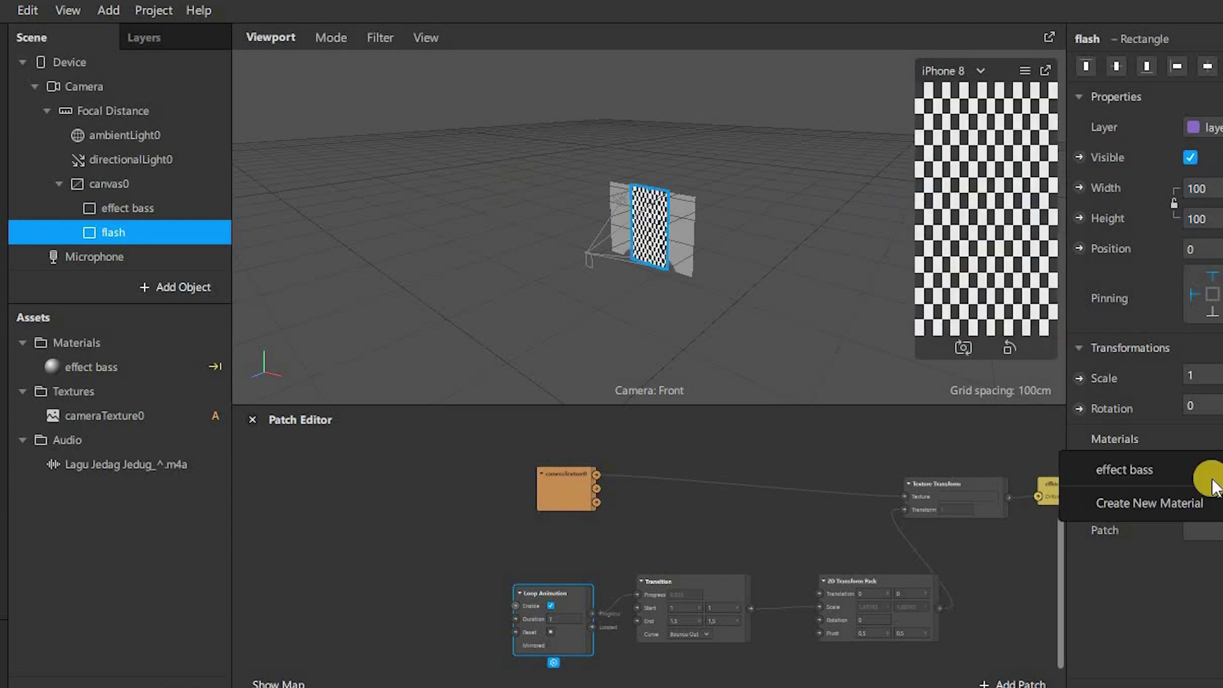
{"action": "left_click", "coordinate": [1178, 502]}
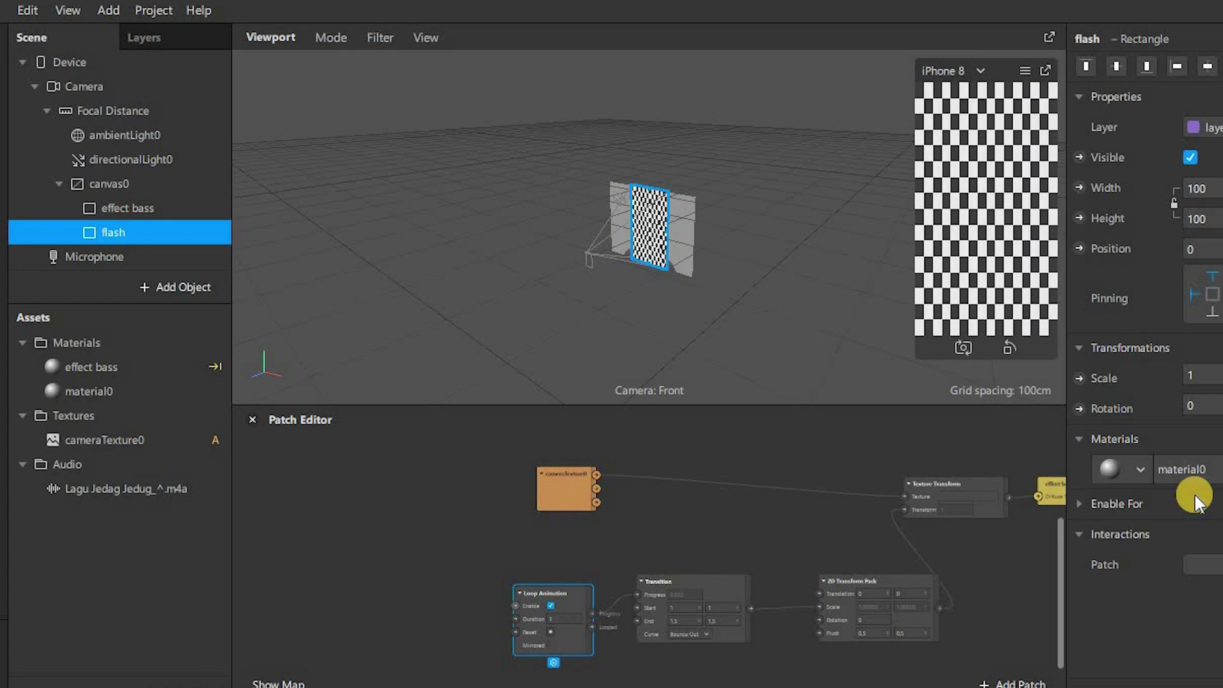
{"action": "left_click", "coordinate": [100, 392]}
{"action": "left_click", "coordinate": [101, 392]}
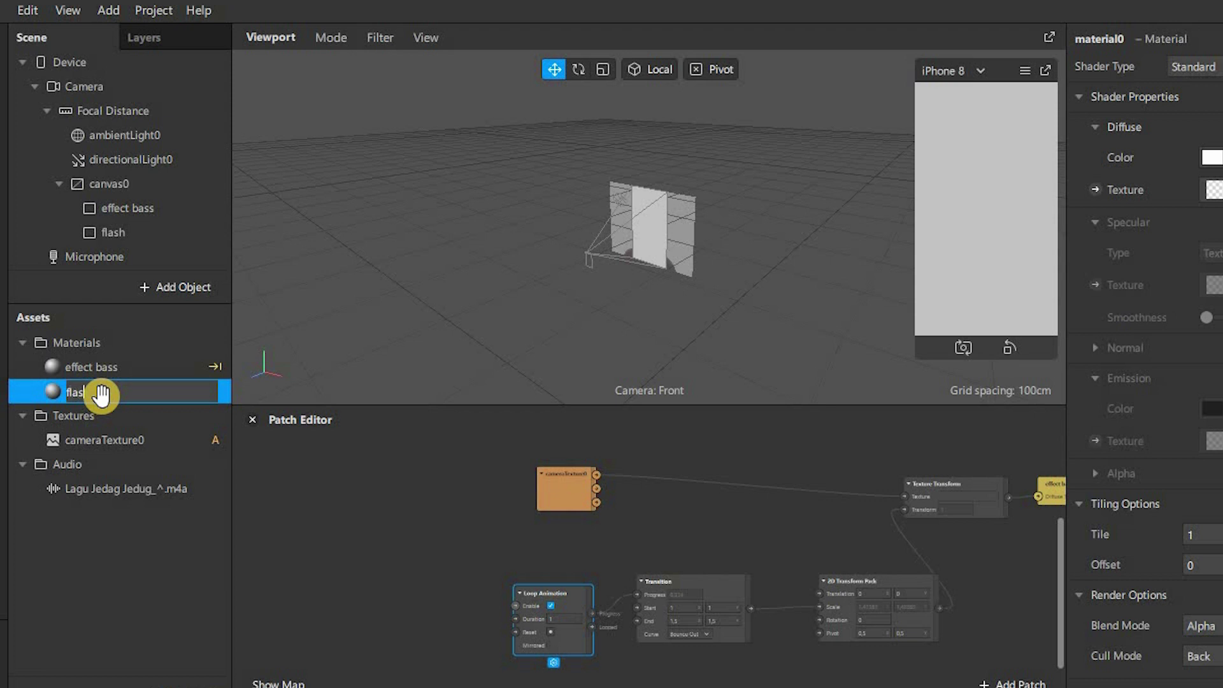
{"action": "type", "text": "flash"}
{"action": "key", "text": "Return"}
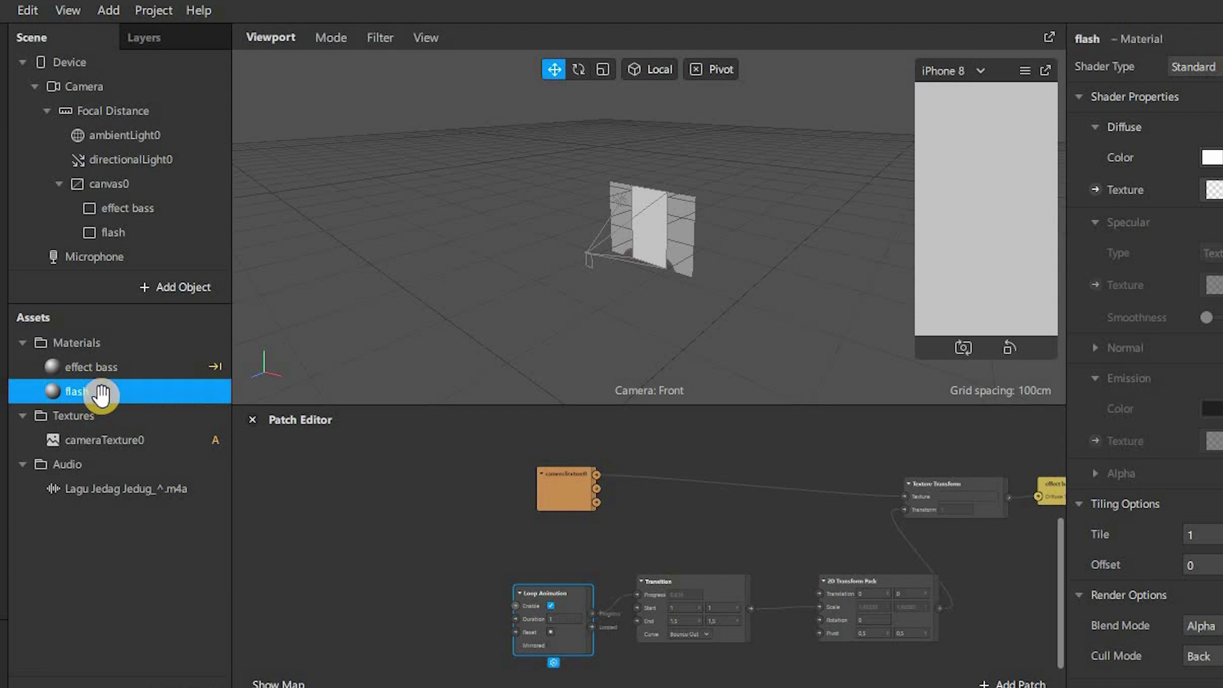
Set the flash material's shader type to Flat and create a patch for its diffuse texture
{"action": "left_click", "coordinate": [1213, 68]}
{"action": "left_click", "coordinate": [1213, 69]}
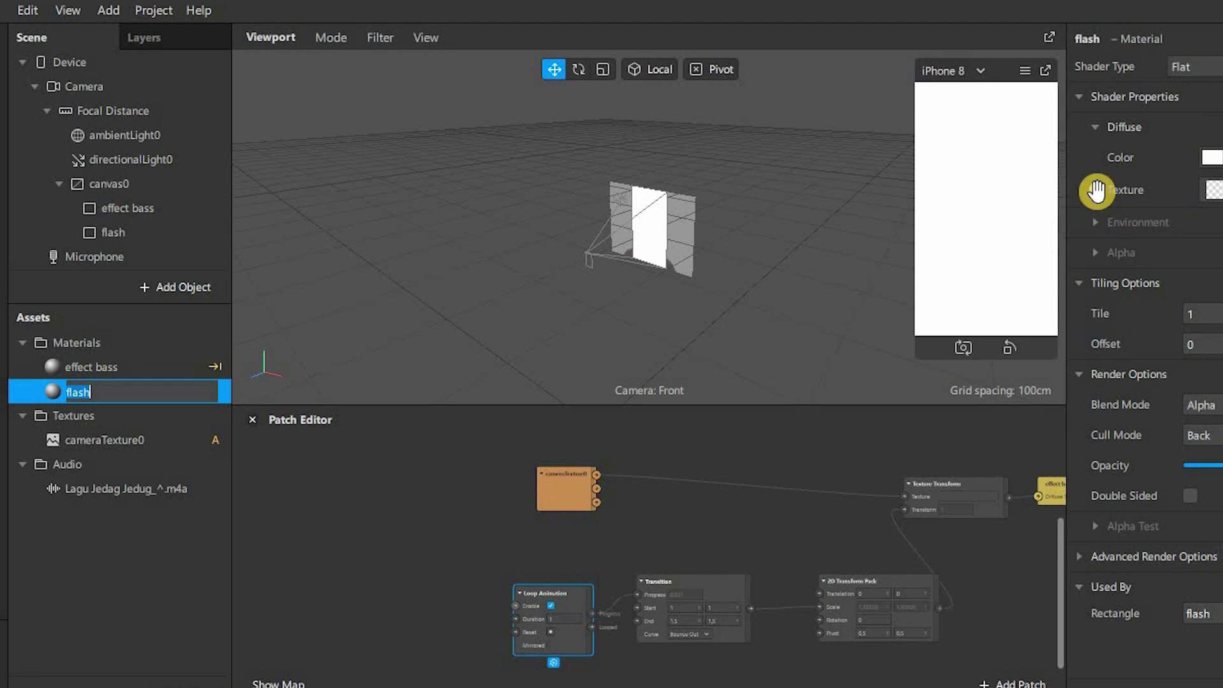
{"action": "left_click", "coordinate": [1095, 190]}
Add a Texture Sampler patch between the cameraTexture0 and flash patches
{"action": "left_click", "coordinate": [655, 582]}
{"action": "right_click", "coordinate": [762, 526]}
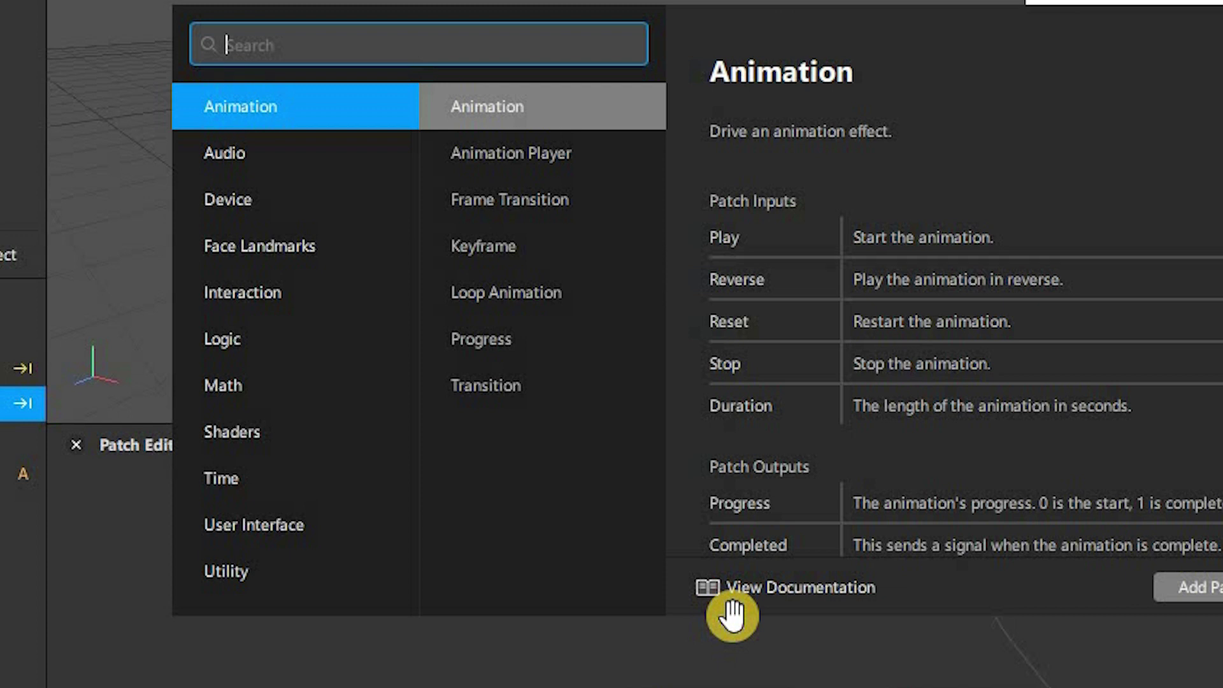
{"action": "type", "text": "textur"}
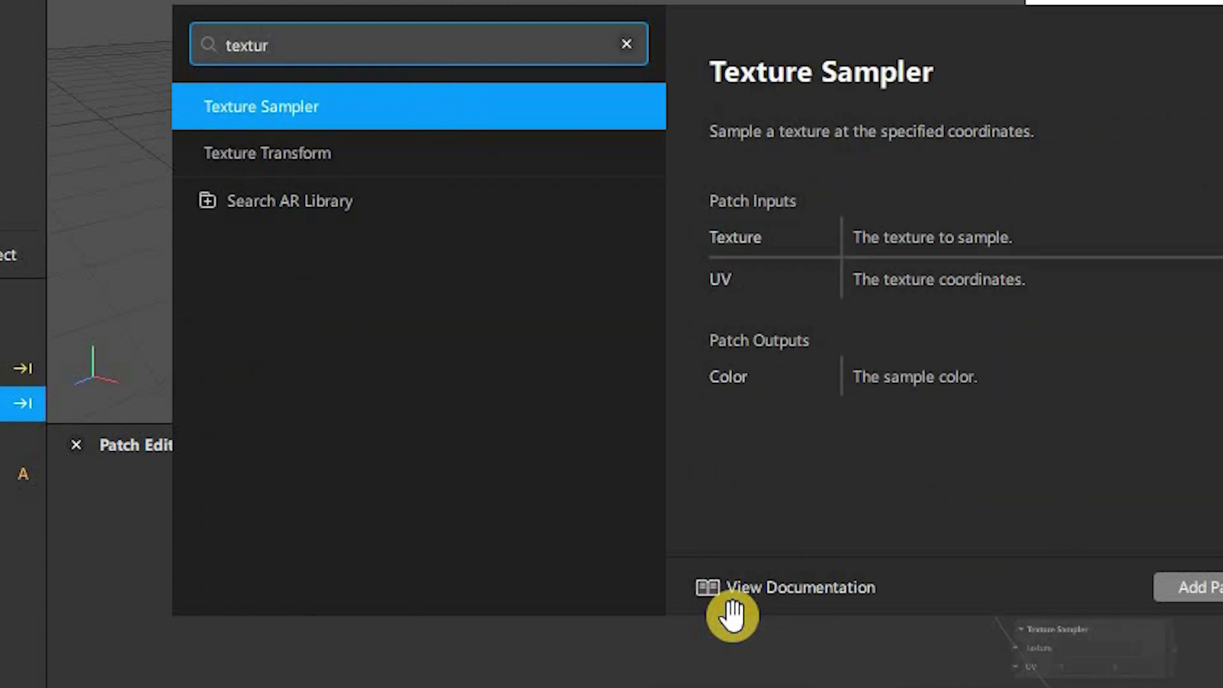
{"action": "key", "text": "Return"}
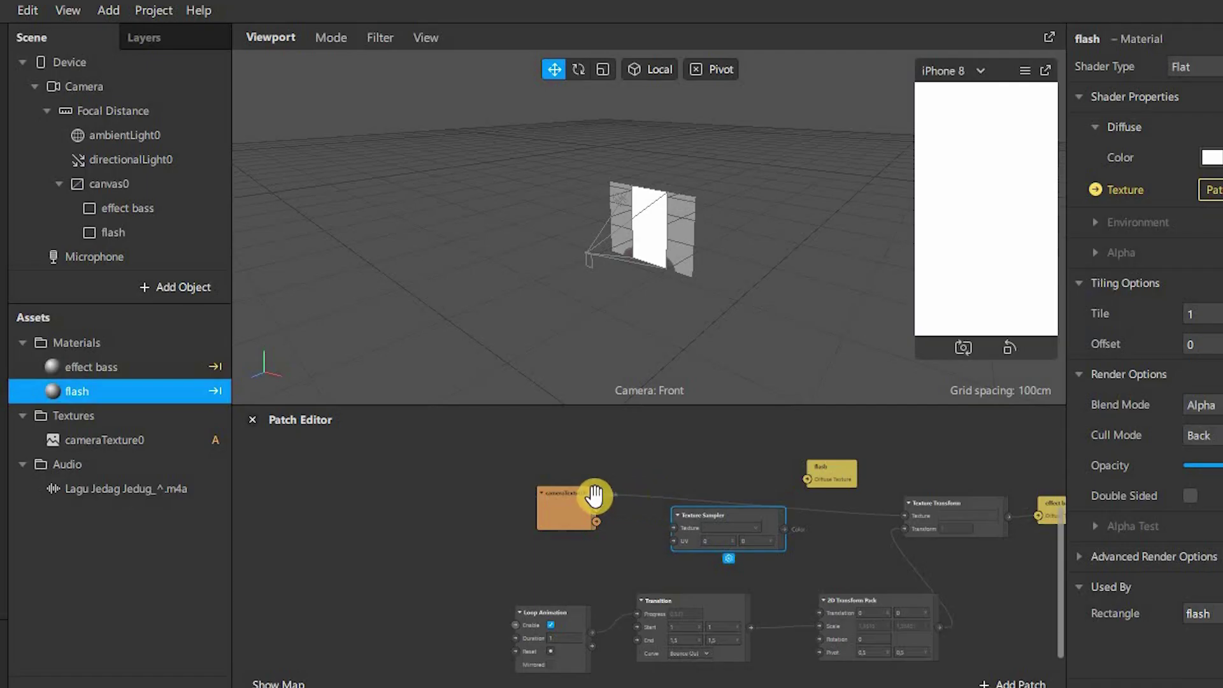
Connect cameraTexture0 to the Texture Sampler and its Color to flash's Diffuse Texture, and set the sampler's UV to 0,5 and 0,5
{"action": "left_click_drag", "start_coordinate": [594, 495], "coordinate": [673, 528]}
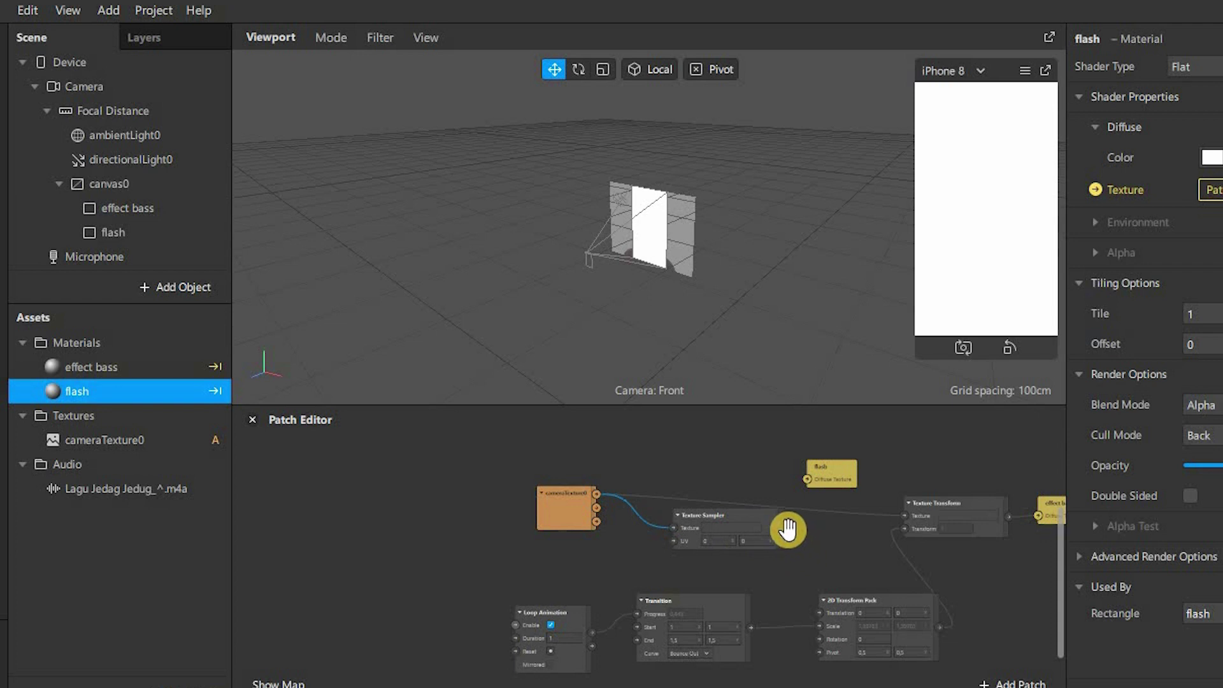
{"action": "left_click_drag", "start_coordinate": [807, 479], "coordinate": [807, 478]}
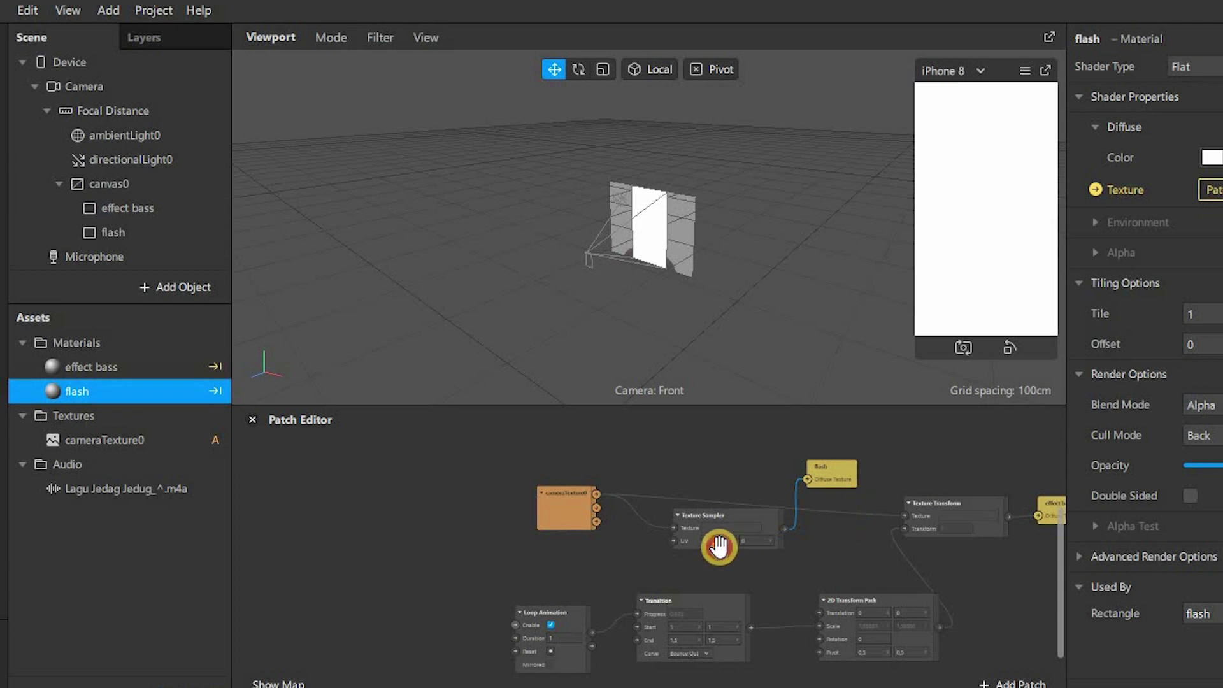
{"action": "type", "text": "0.5"}
{"action": "left_click", "coordinate": [762, 541]}
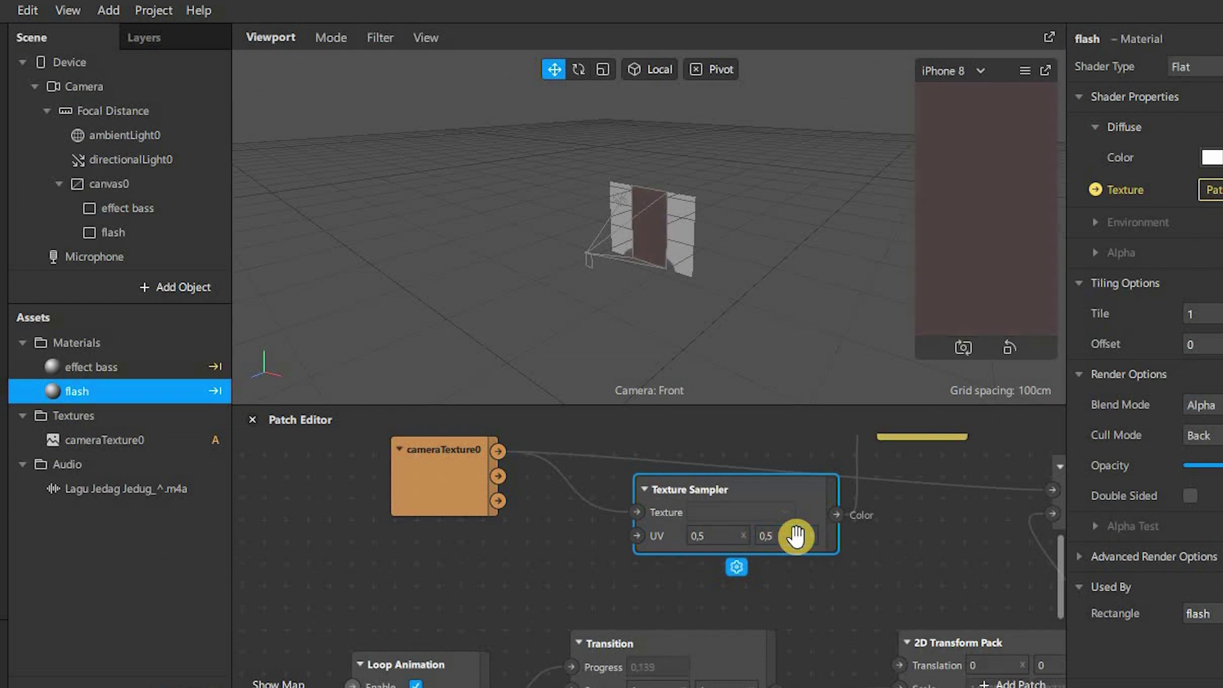
Set the flash material's blend mode to Screen and reduce its opacity
{"action": "left_click", "coordinate": [1197, 405]}
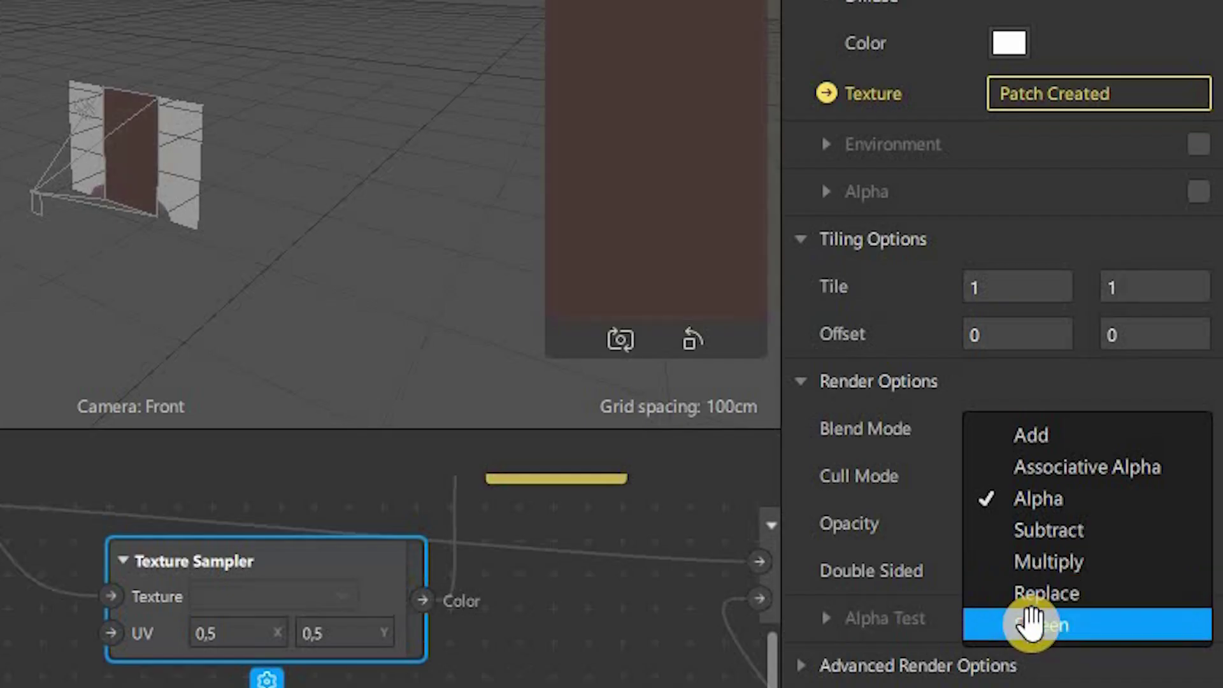
{"action": "left_click", "coordinate": [1213, 530]}
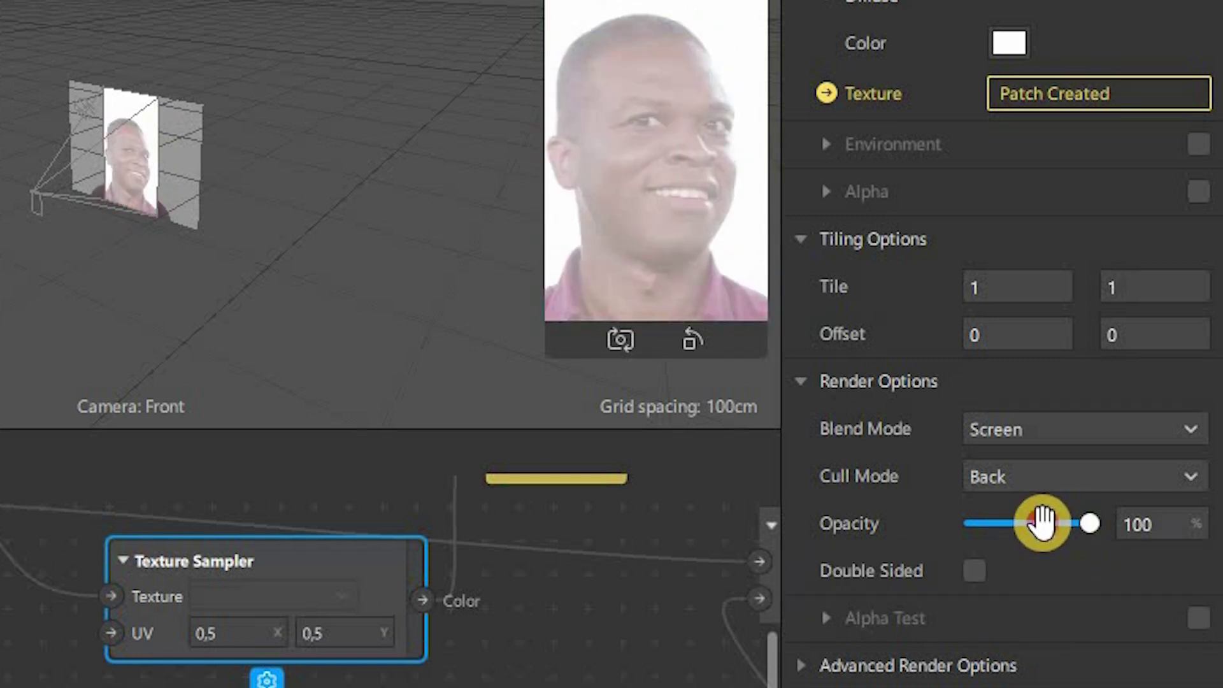
{"action": "left_click_drag", "start_coordinate": [1042, 522], "coordinate": [1022, 522]}
{"action": "mouse_move", "coordinate": [1022, 523]}
{"action": "left_mouse_down"}
{"action": "mouse_move", "coordinate": [1042, 530]}
{"action": "mouse_move", "coordinate": [1018, 536]}
{"action": "left_mouse_up"}
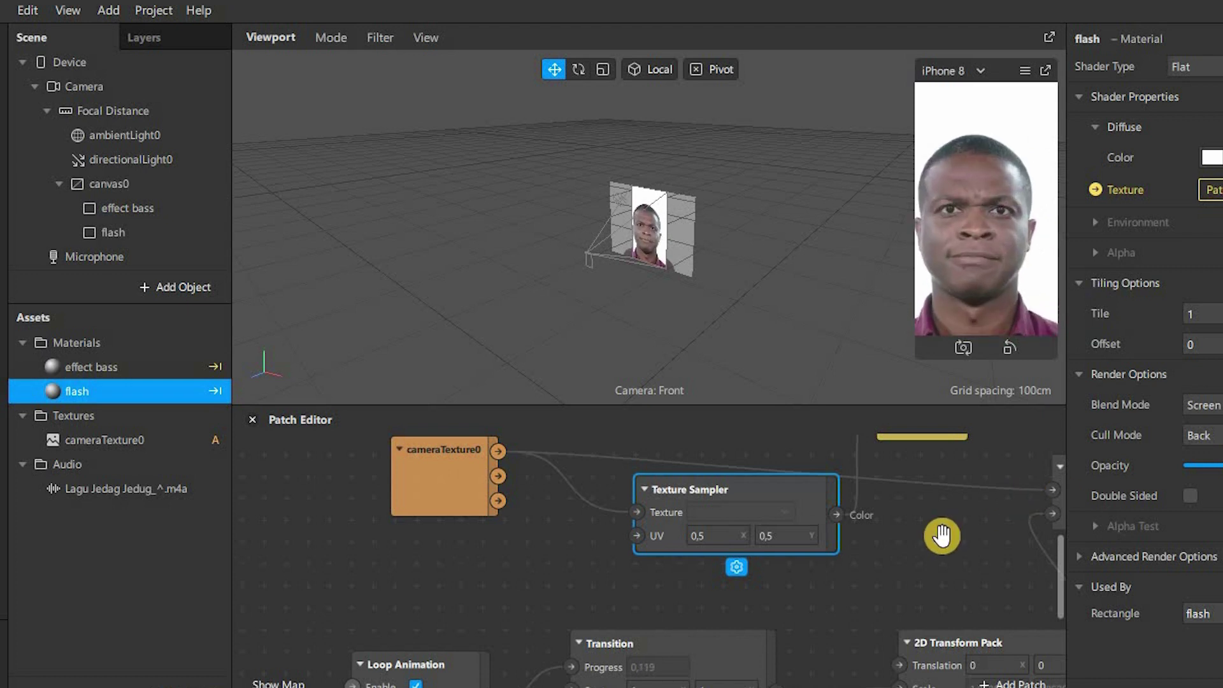
Add a Runtime patch in the empty area before the Loop Animation patch
{"action": "scroll", "coordinate": [941, 534], "scroll_direction": "down", "scroll_amount": 4}
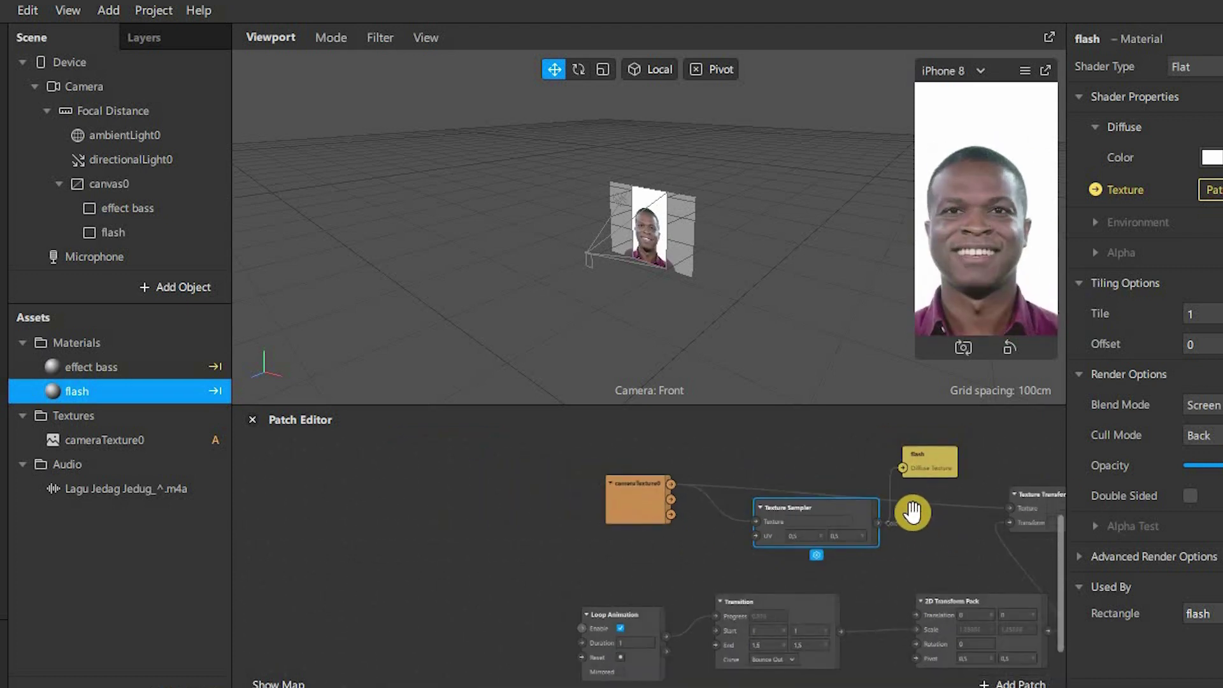
{"action": "scroll", "coordinate": [865, 564], "scroll_direction": "down", "scroll_amount": 3}
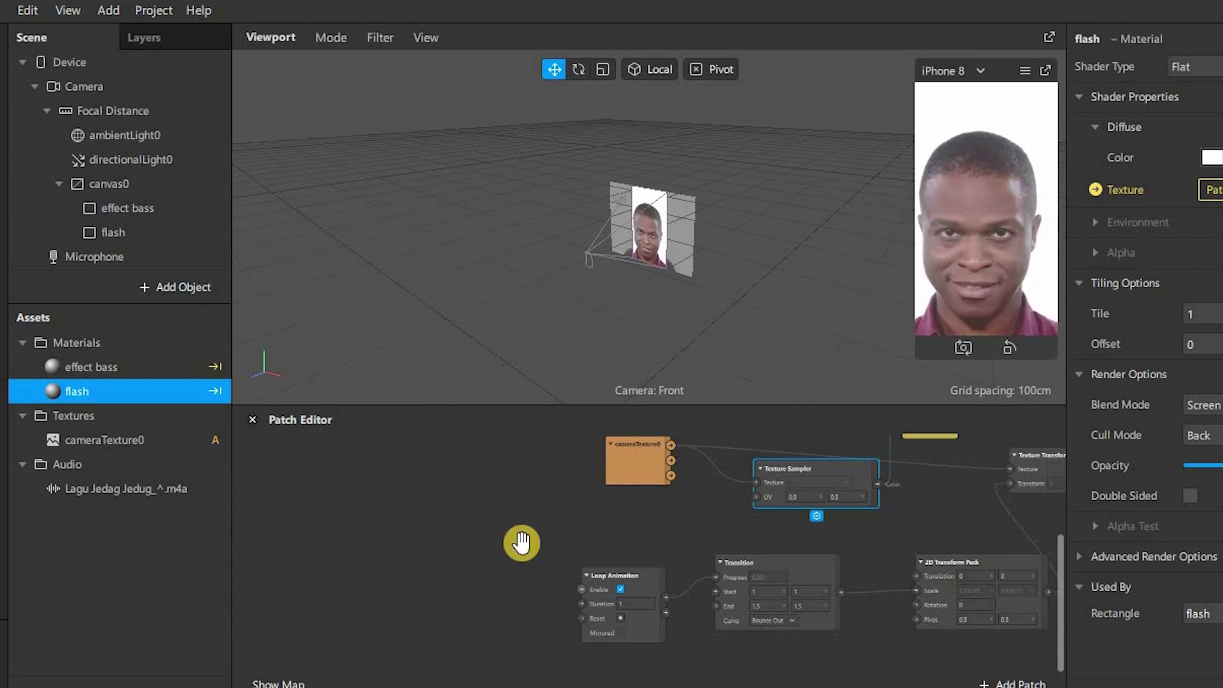
{"action": "scroll", "coordinate": [466, 659], "scroll_direction": "left", "scroll_amount": 2}
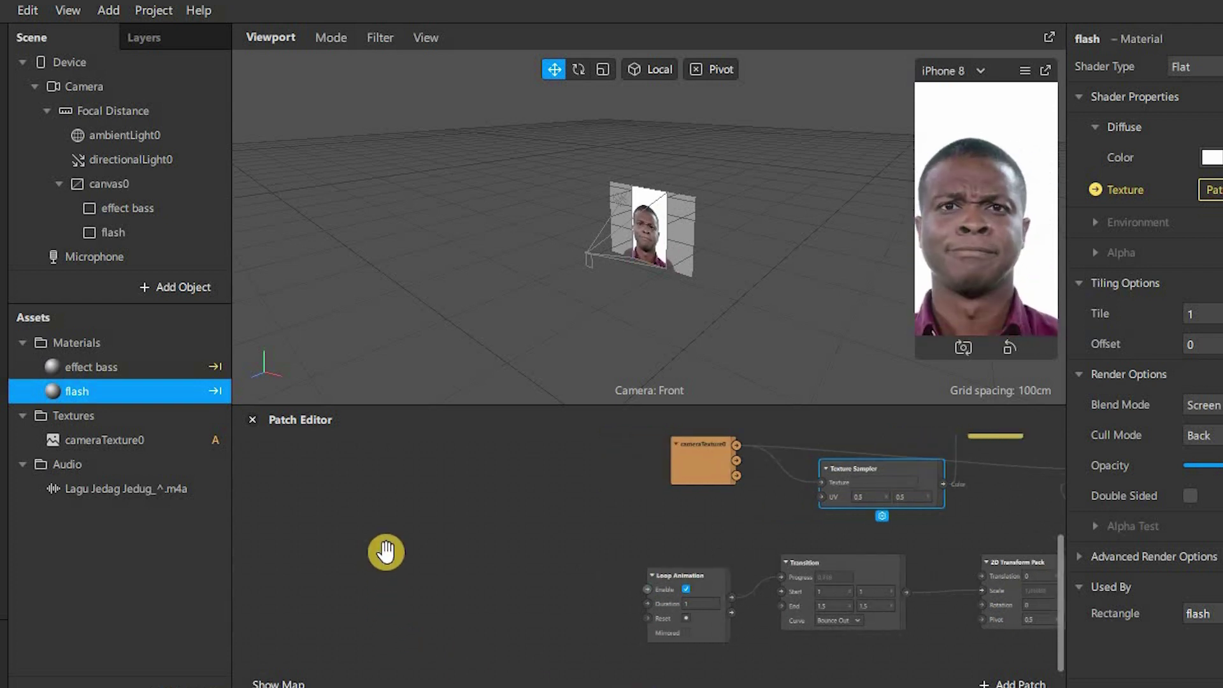
{"action": "double_click", "coordinate": [336, 594]}
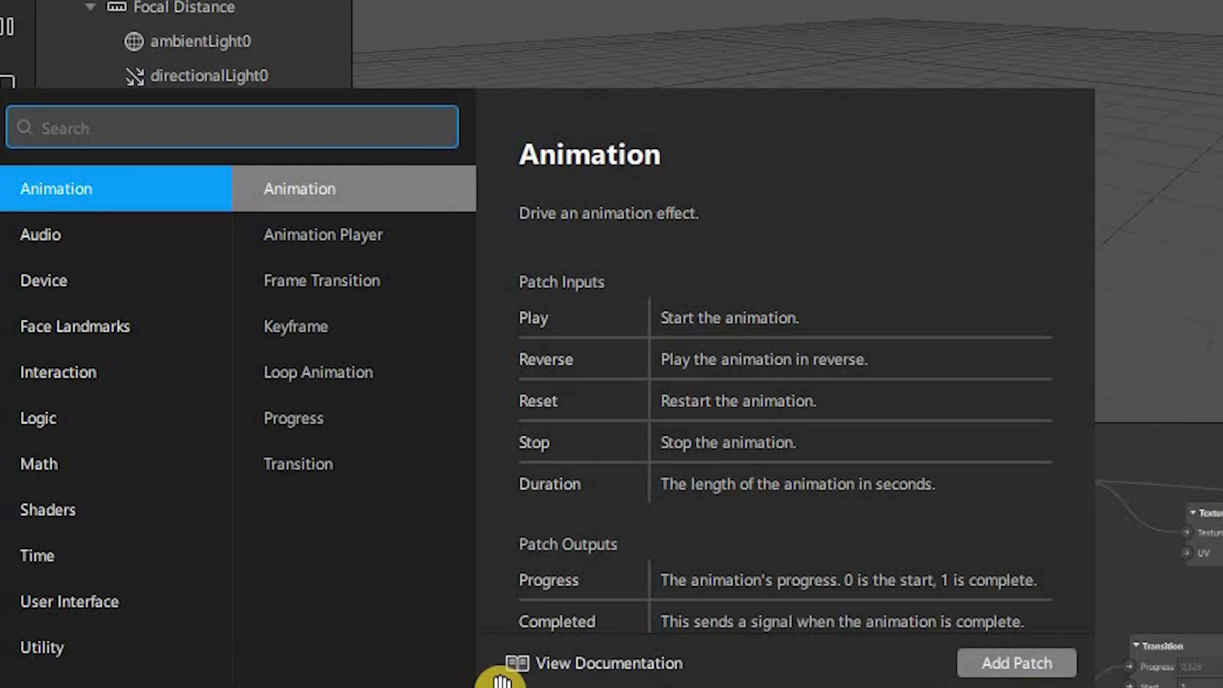
{"action": "type", "text": "runta"}
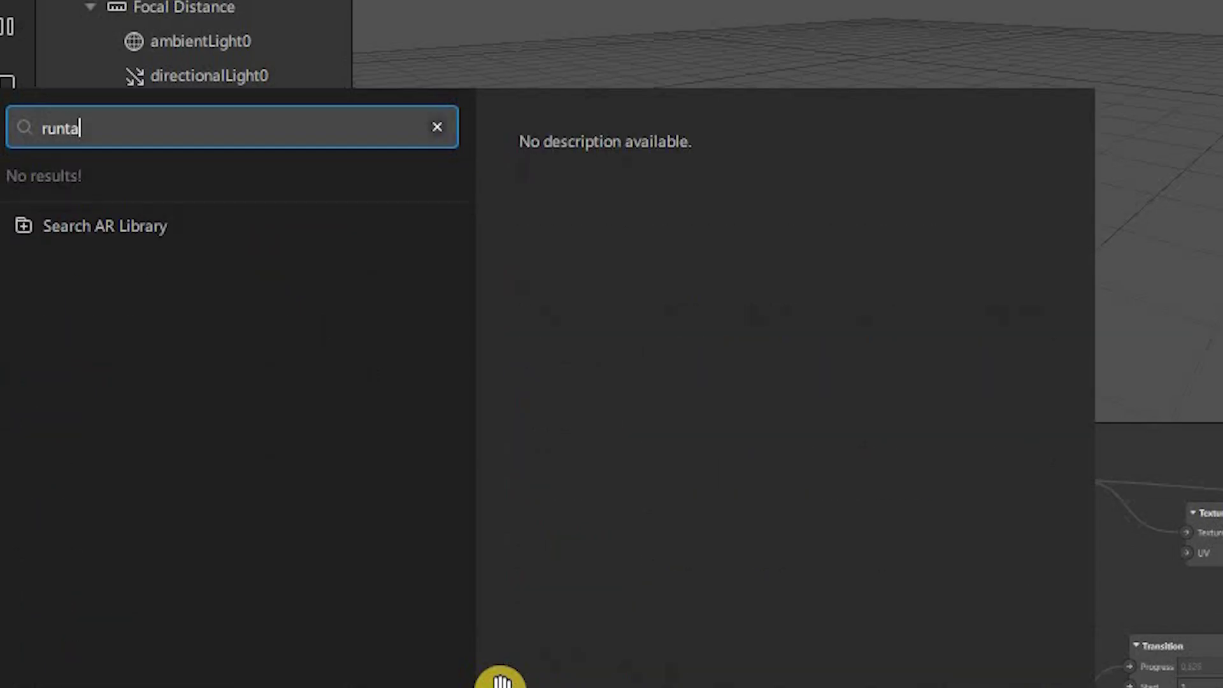
{"action": "key", "text": "BackSpace"}
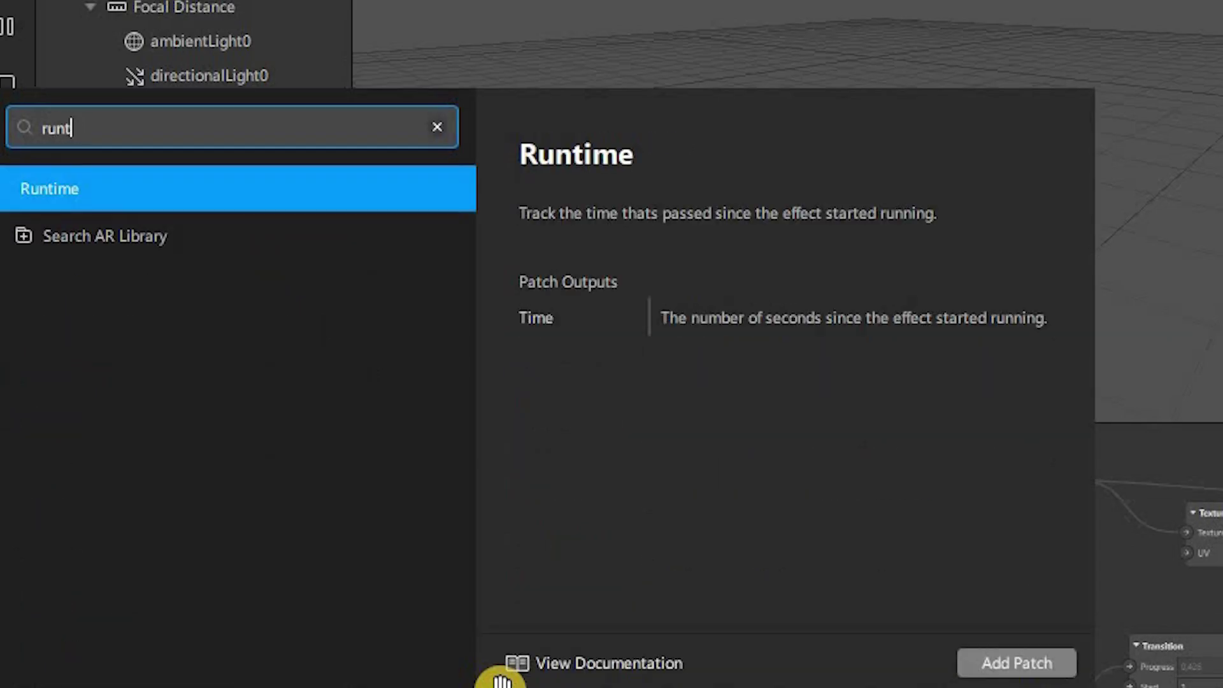
{"action": "double_click", "coordinate": [109, 194]}
Add a Less Than patch with its First Input connected to the Runtime patch's output
{"action": "double_click", "coordinate": [605, 656]}
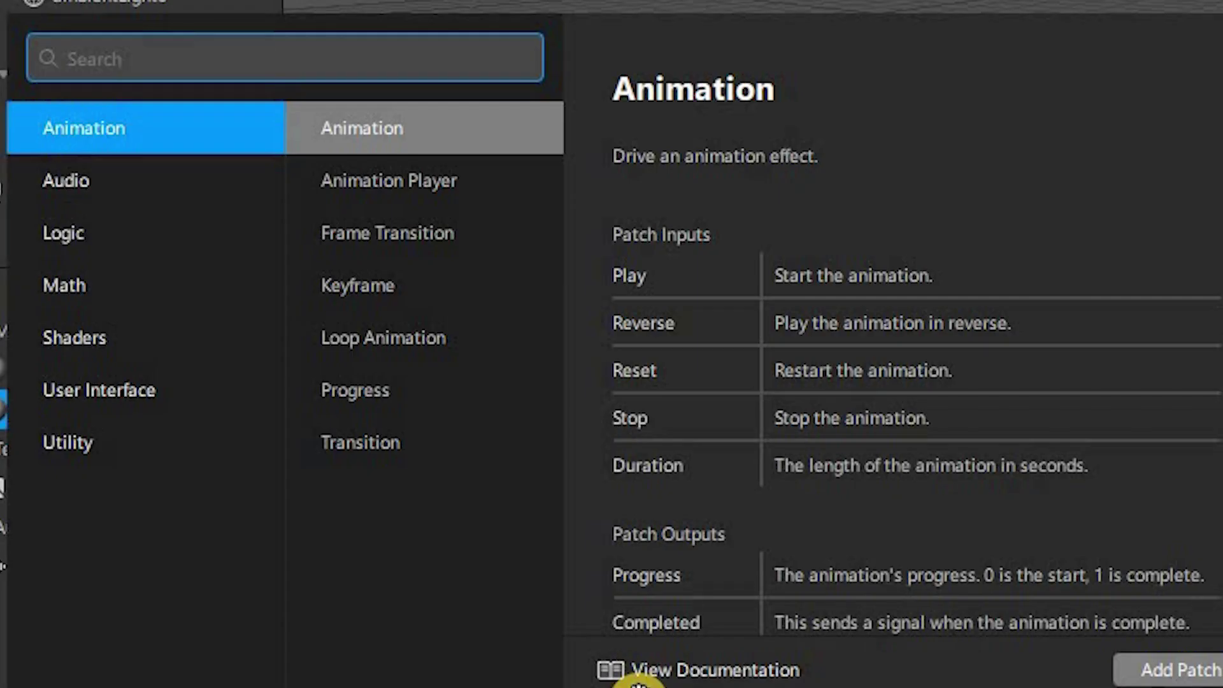
{"action": "type", "text": "les"}
{"action": "double_click", "coordinate": [121, 124]}
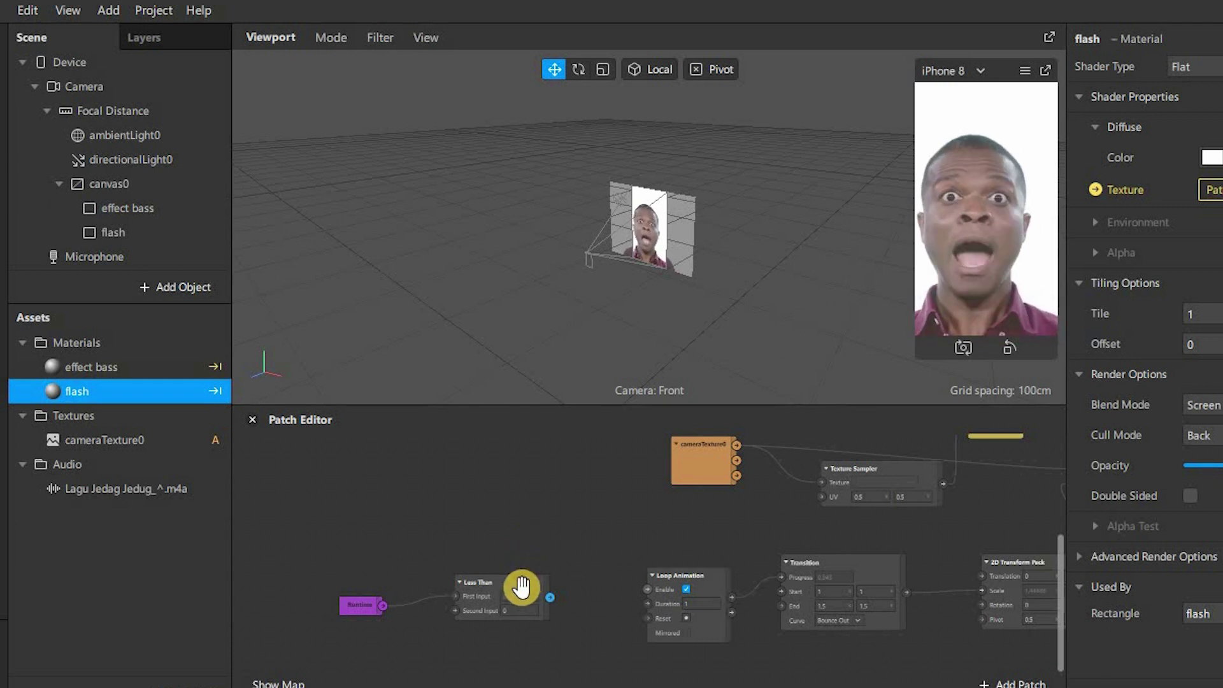
Set the Less Than patch's Second Input to 5 and add Pulse and Switch patches between it and the Loop Animation
{"action": "left_click_drag", "start_coordinate": [521, 586], "coordinate": [485, 593]}
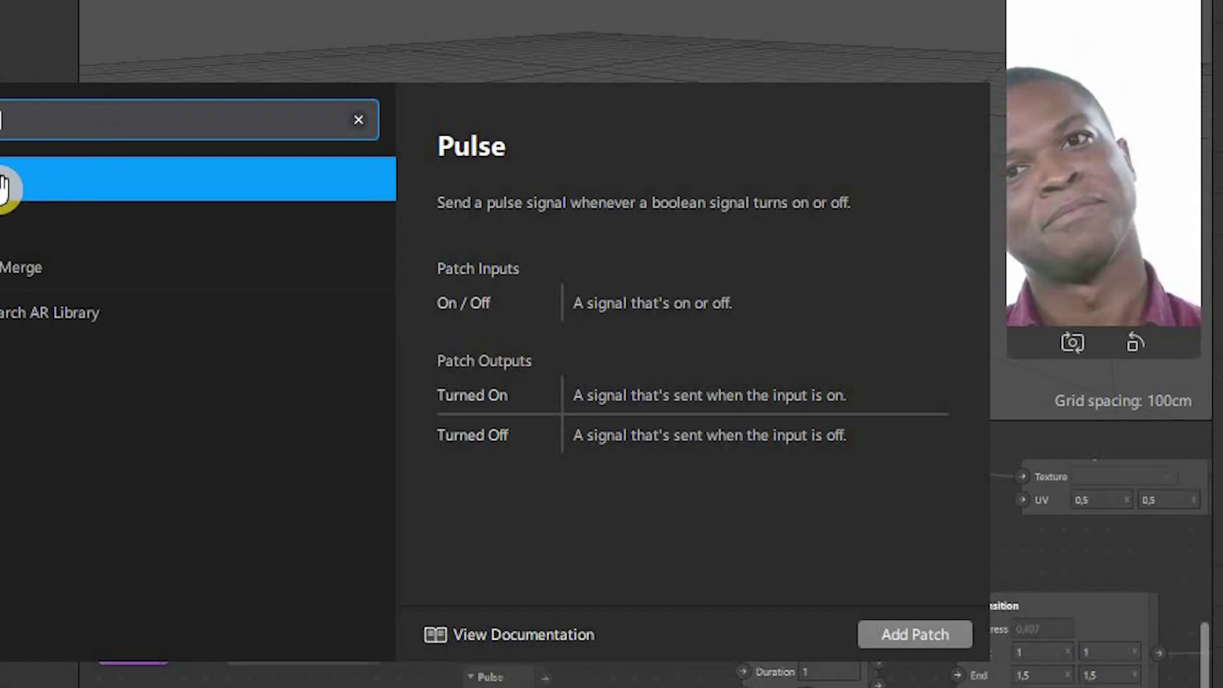
{"action": "key", "text": "Return"}
{"action": "double_click", "coordinate": [534, 639]}
{"action": "type", "text": "swi"}
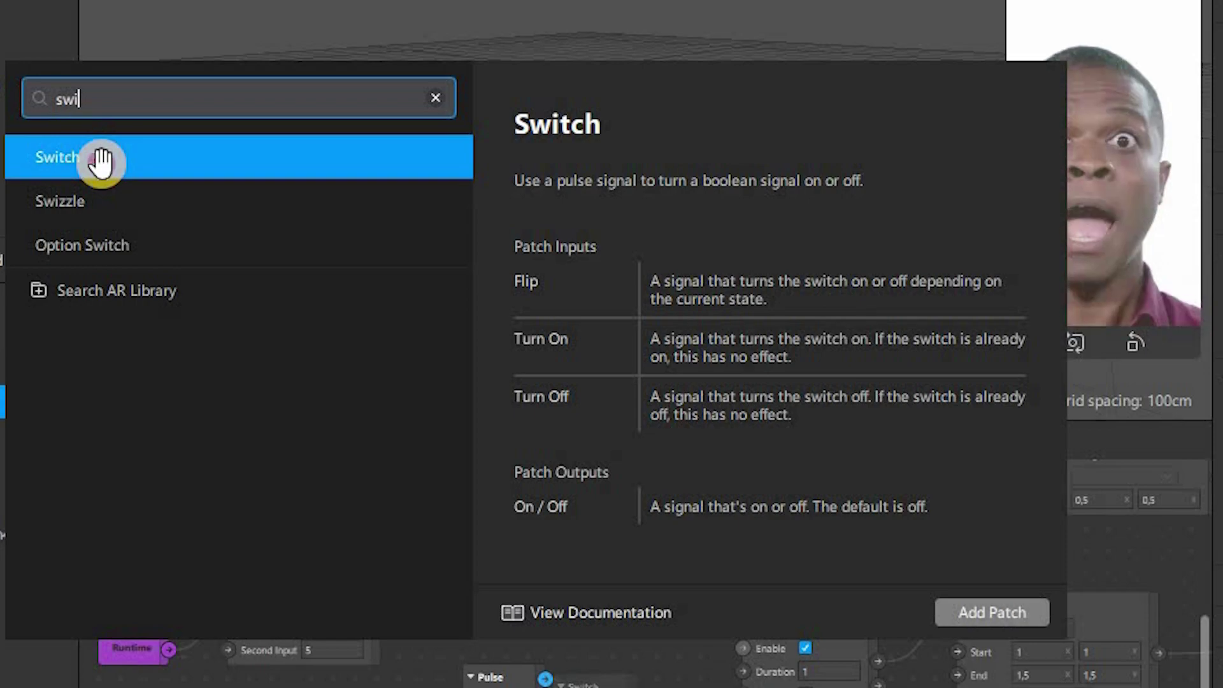
{"action": "left_click", "coordinate": [98, 158]}
Chain Less Than to the Pulse's On/Off, the Pulse's Turned Off to the Switch's Flip, and the Switch to Loop Animation's Enable, and restart the preview
{"action": "left_click_drag", "start_coordinate": [561, 590], "coordinate": [721, 572]}
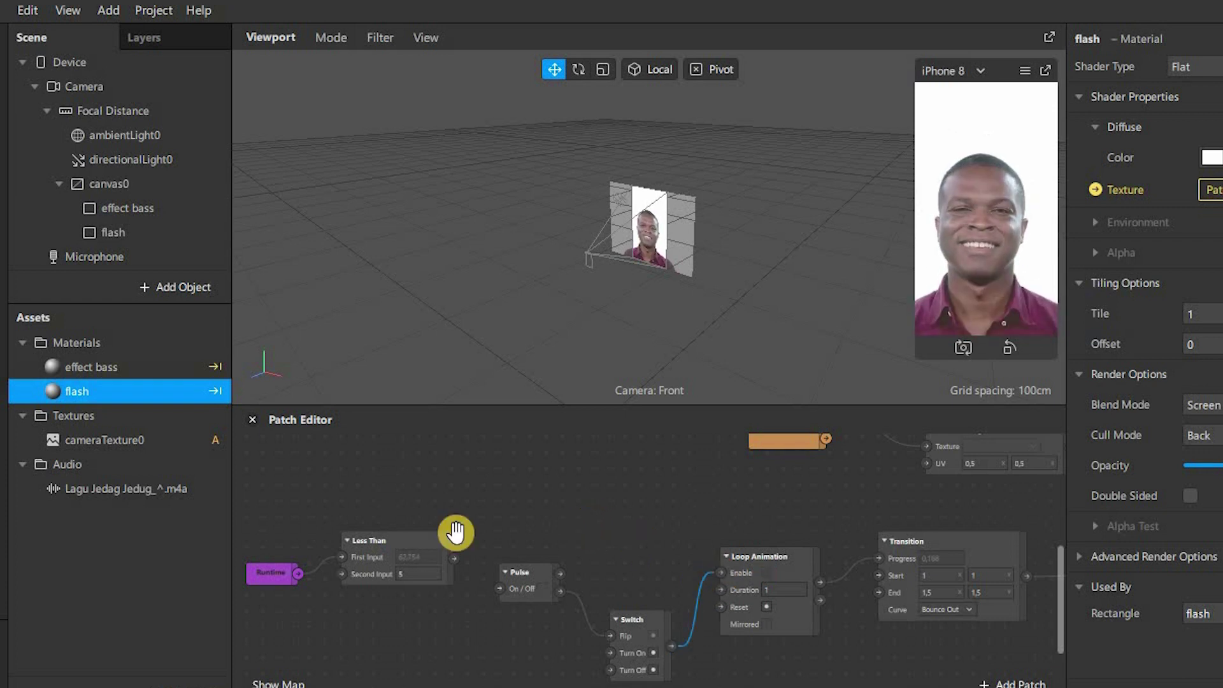
{"action": "left_click_drag", "start_coordinate": [474, 569], "coordinate": [500, 588]}
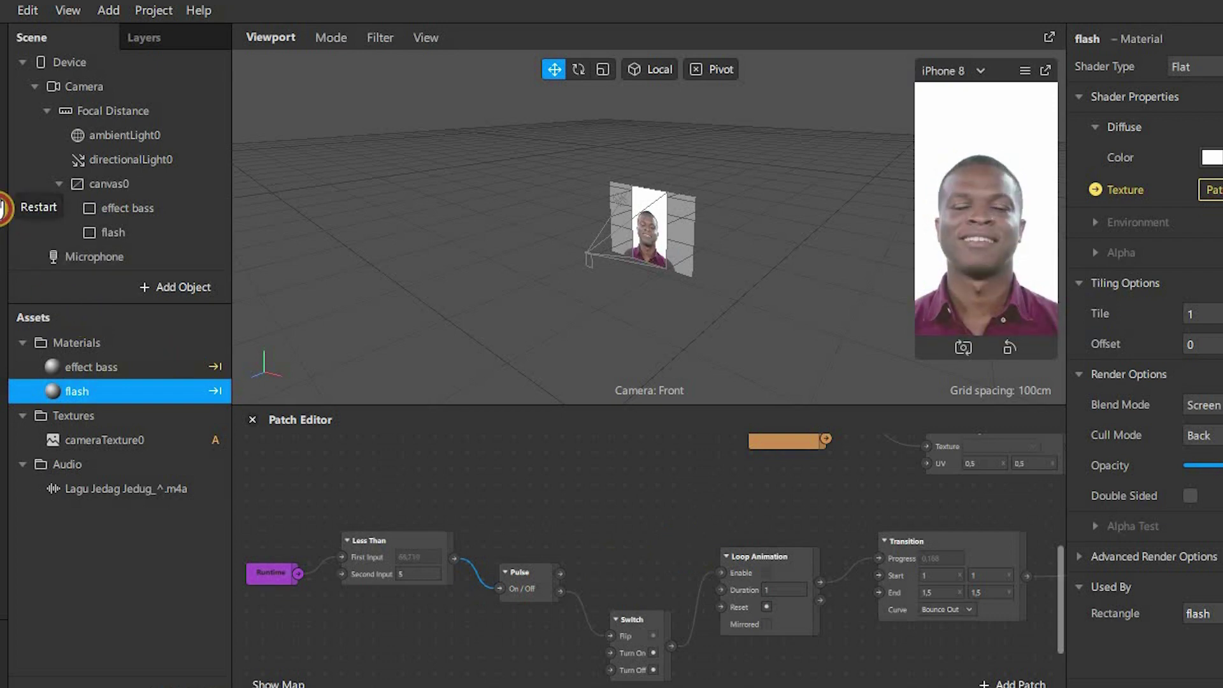
{"action": "left_click", "coordinate": [3, 208]}
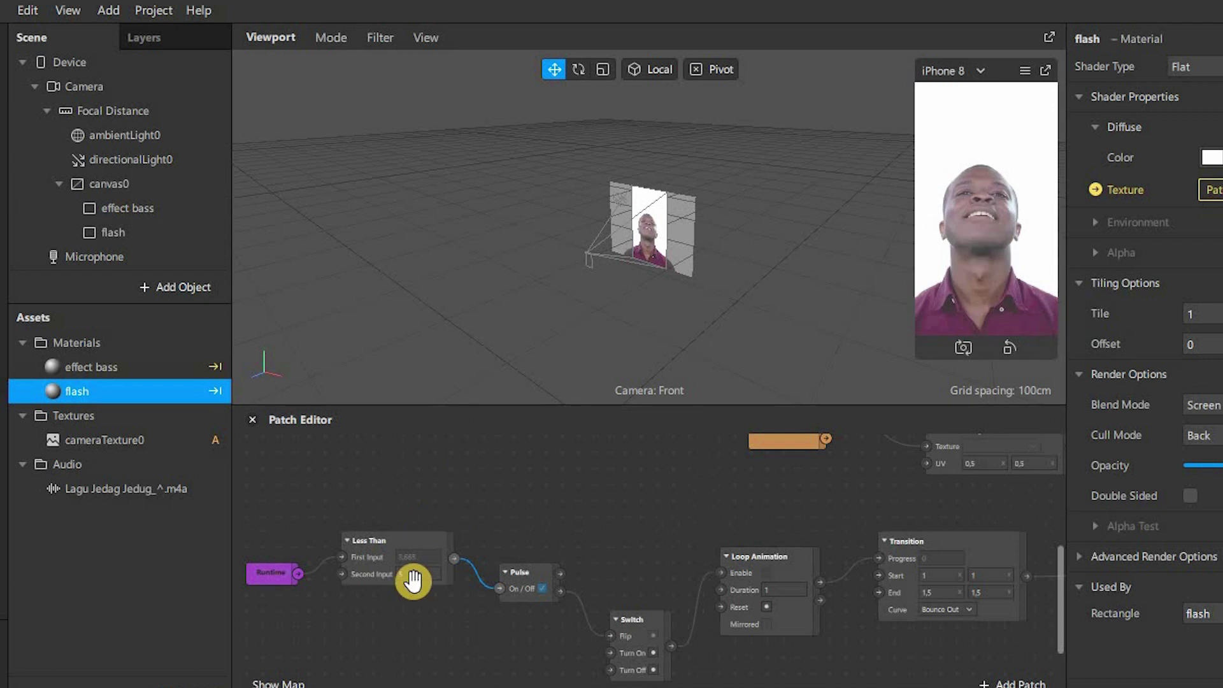
{"action": "scroll", "coordinate": [409, 582], "scroll_direction": "up", "scroll_amount": 2}
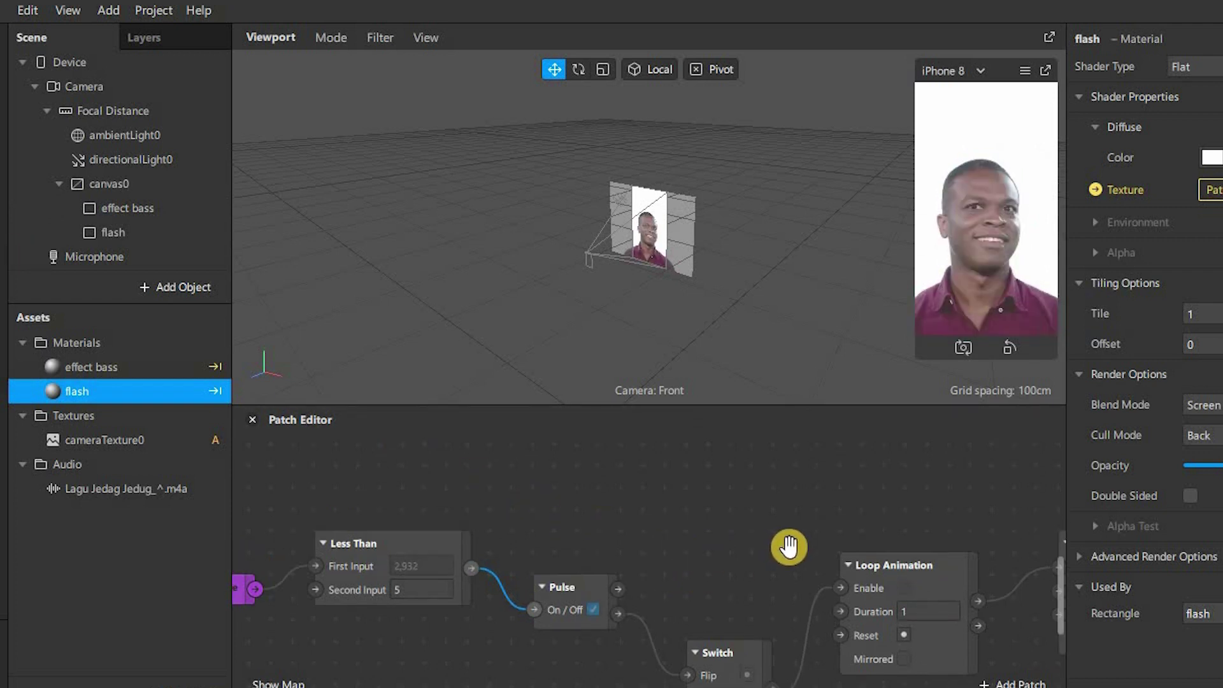
Add a second Pulse patch and a second Switch patch above the existing pair
{"action": "scroll", "coordinate": [700, 552], "scroll_direction": "down", "scroll_amount": 2}
{"action": "double_click", "coordinate": [610, 553]}
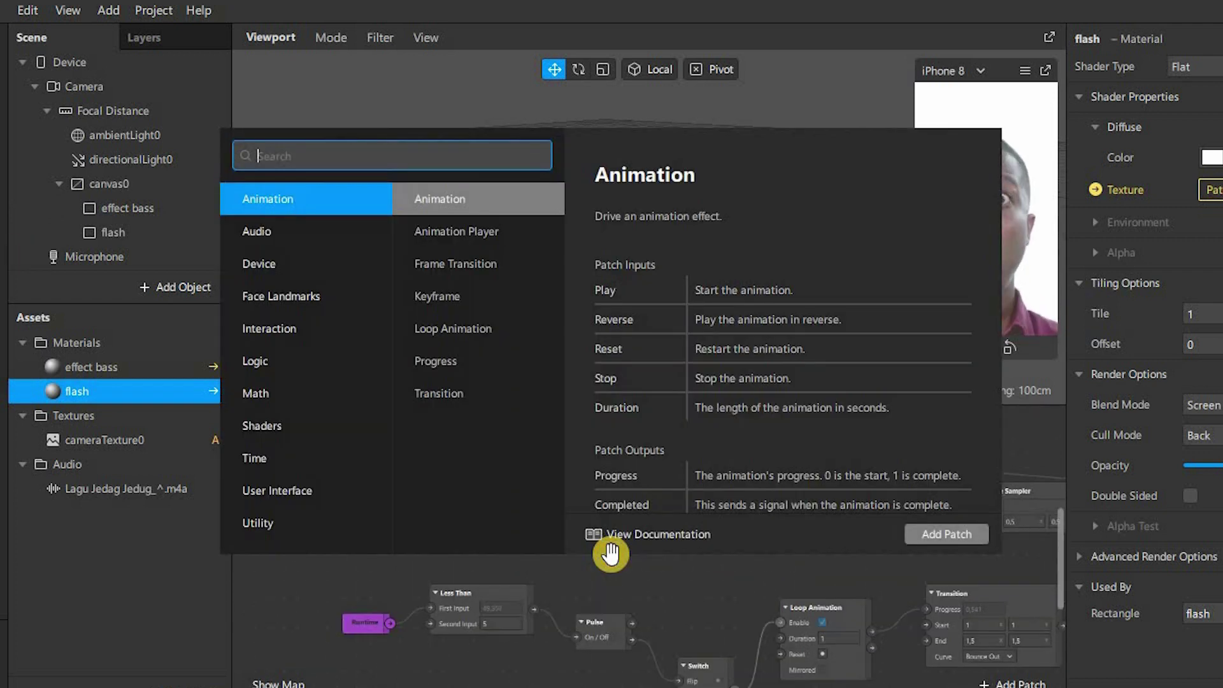
{"action": "type", "text": "pulse"}
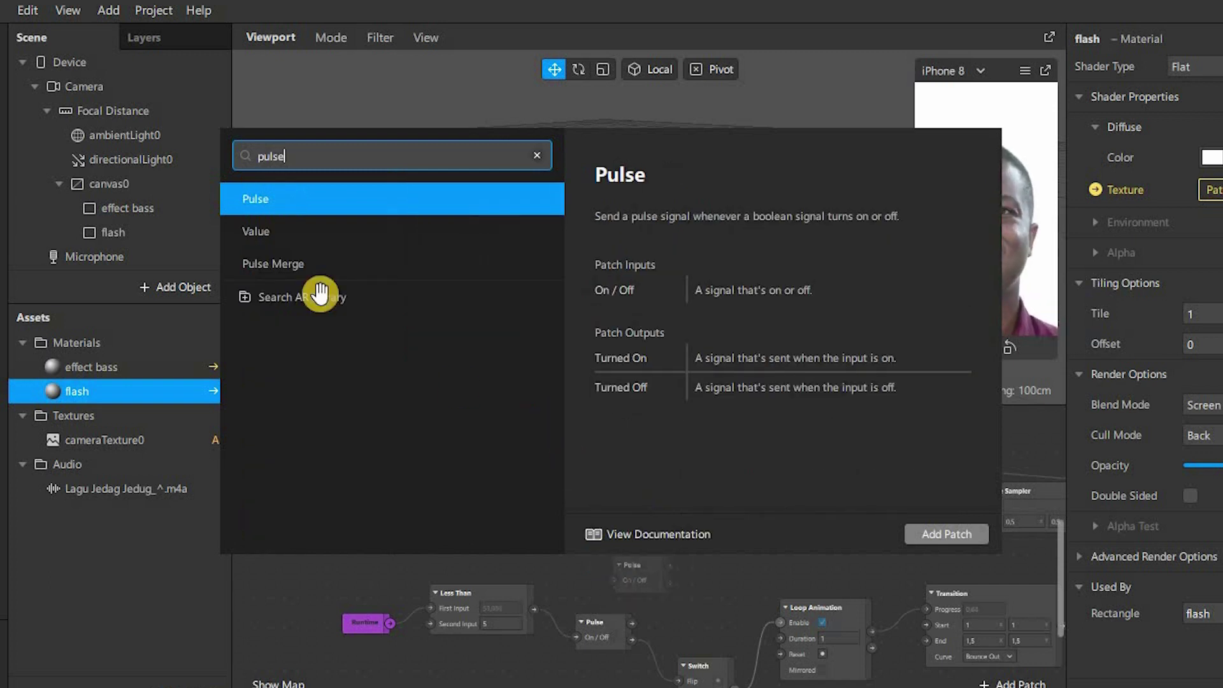
{"action": "double_click", "coordinate": [256, 204]}
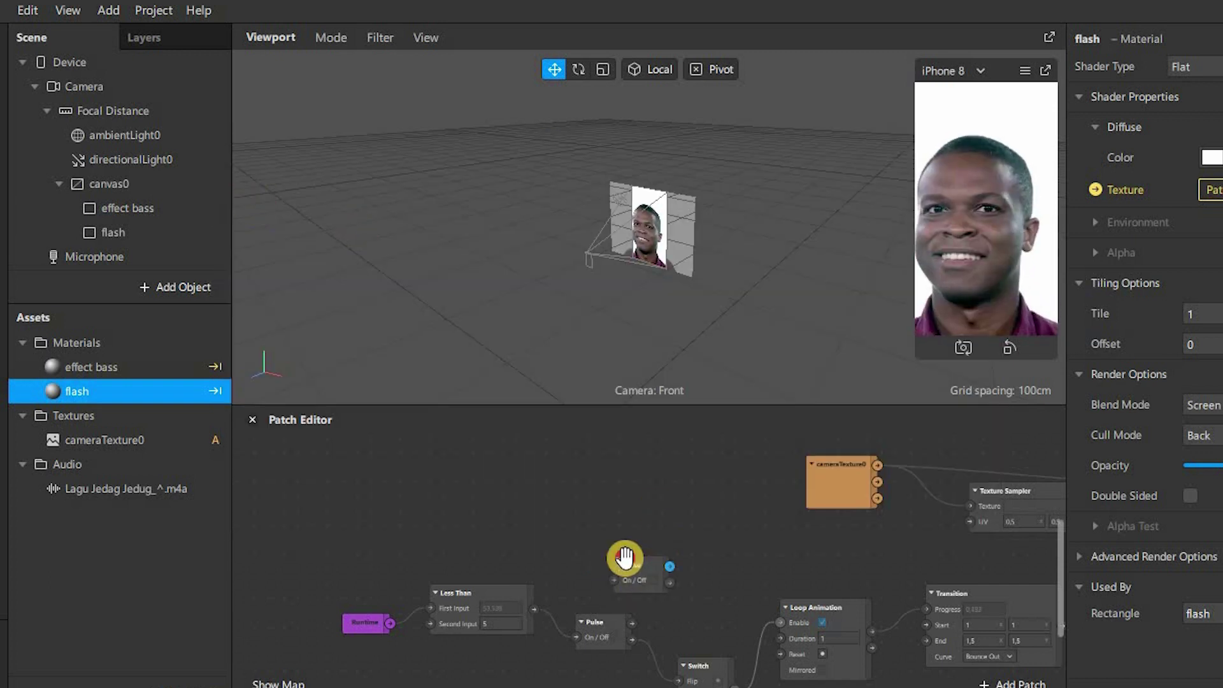
{"action": "double_click", "coordinate": [687, 512]}
{"action": "type", "text": "sw"}
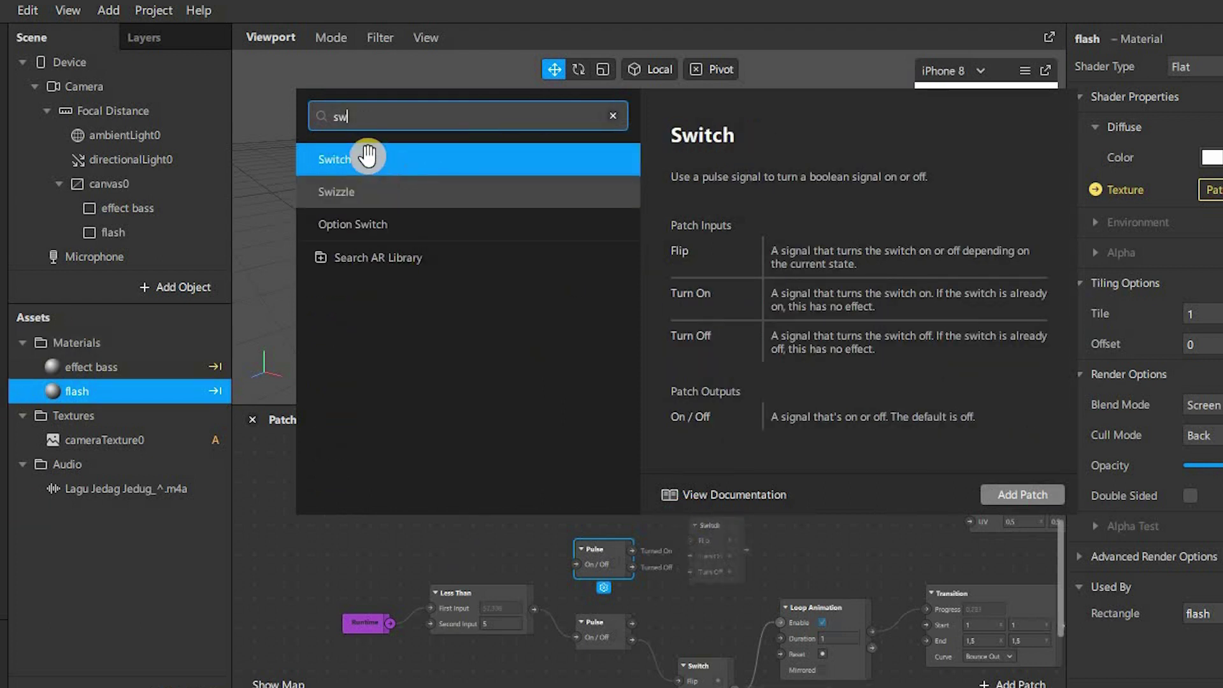
{"action": "double_click", "coordinate": [331, 159]}
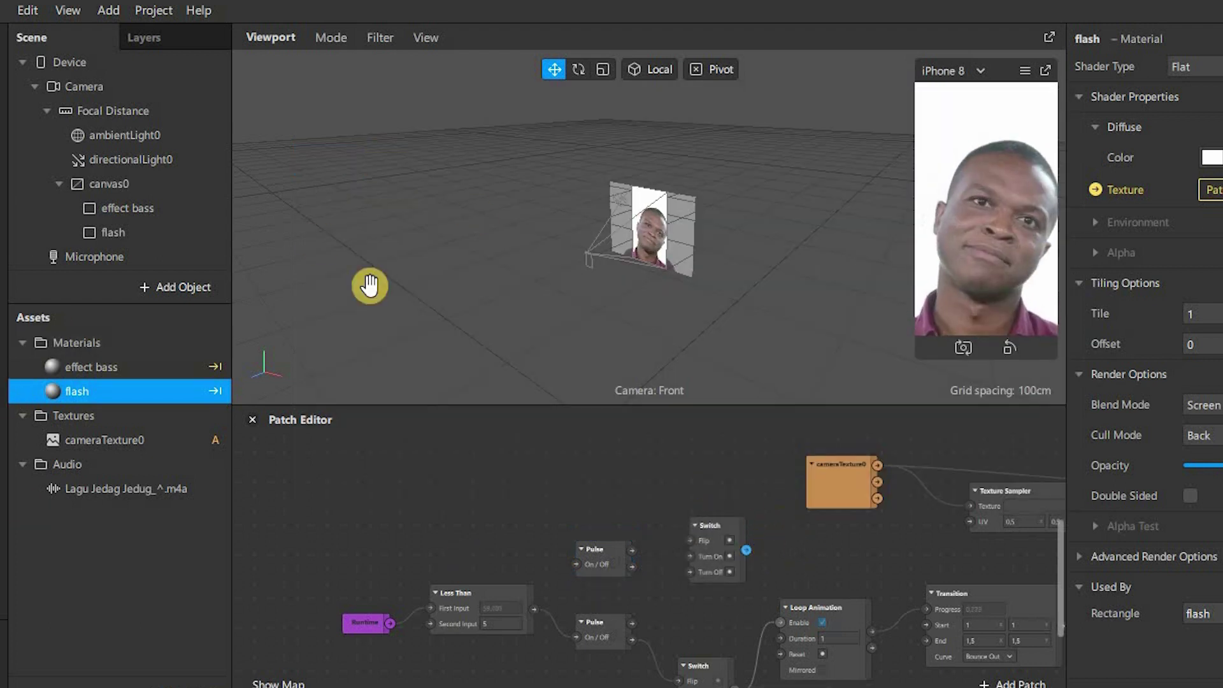
Create a patch for the flash rectangle's Visible property and place it beside the upper Switch patch
{"action": "left_click", "coordinate": [118, 233]}
{"action": "left_click", "coordinate": [1079, 156]}
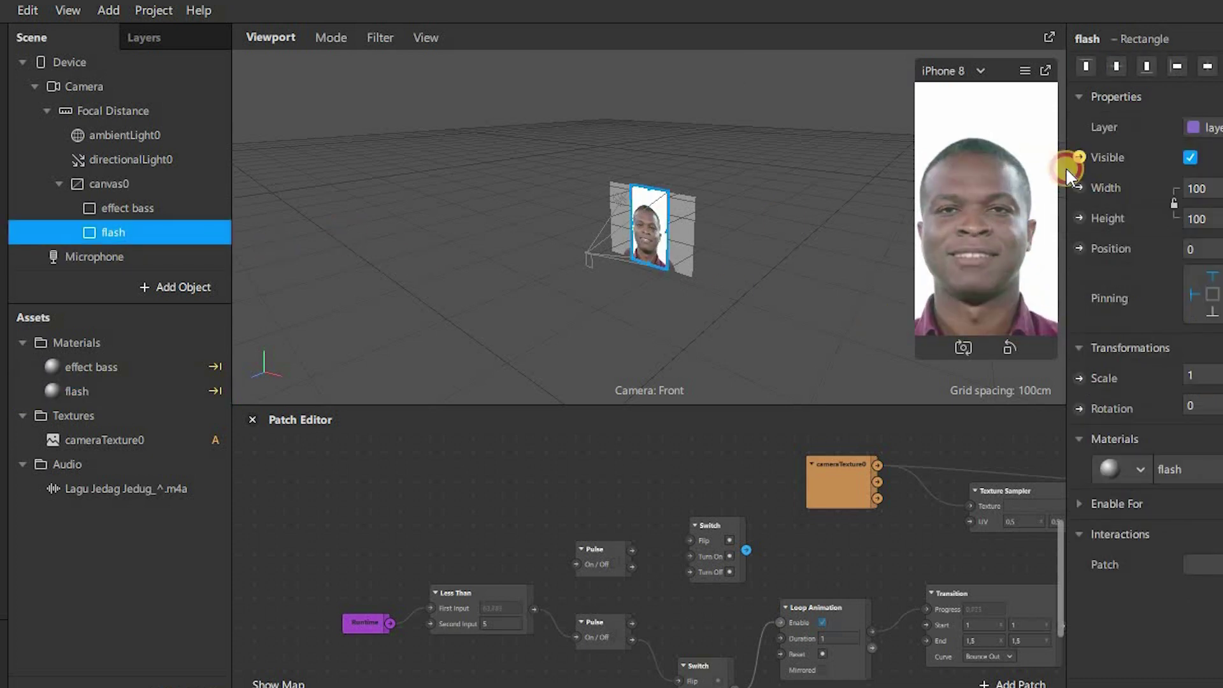
{"action": "left_click_drag", "start_coordinate": [667, 585], "coordinate": [810, 531]}
Chain Less Than to the upper Pulse, its Turned Off to the upper Switch's Flip, and that Switch to flash's Visible, and restart the preview
{"action": "left_click_drag", "start_coordinate": [534, 609], "coordinate": [706, 565]}
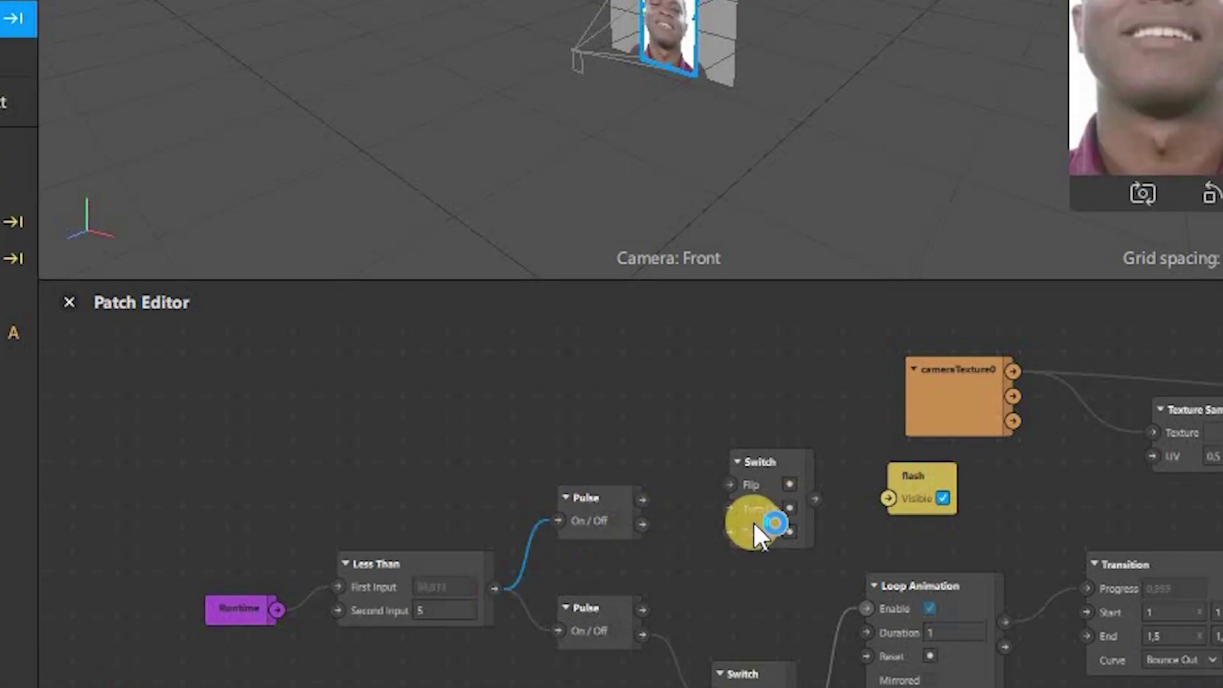
{"action": "left_click_drag", "start_coordinate": [641, 523], "coordinate": [736, 481]}
{"action": "left_click_drag", "start_coordinate": [816, 496], "coordinate": [894, 498]}
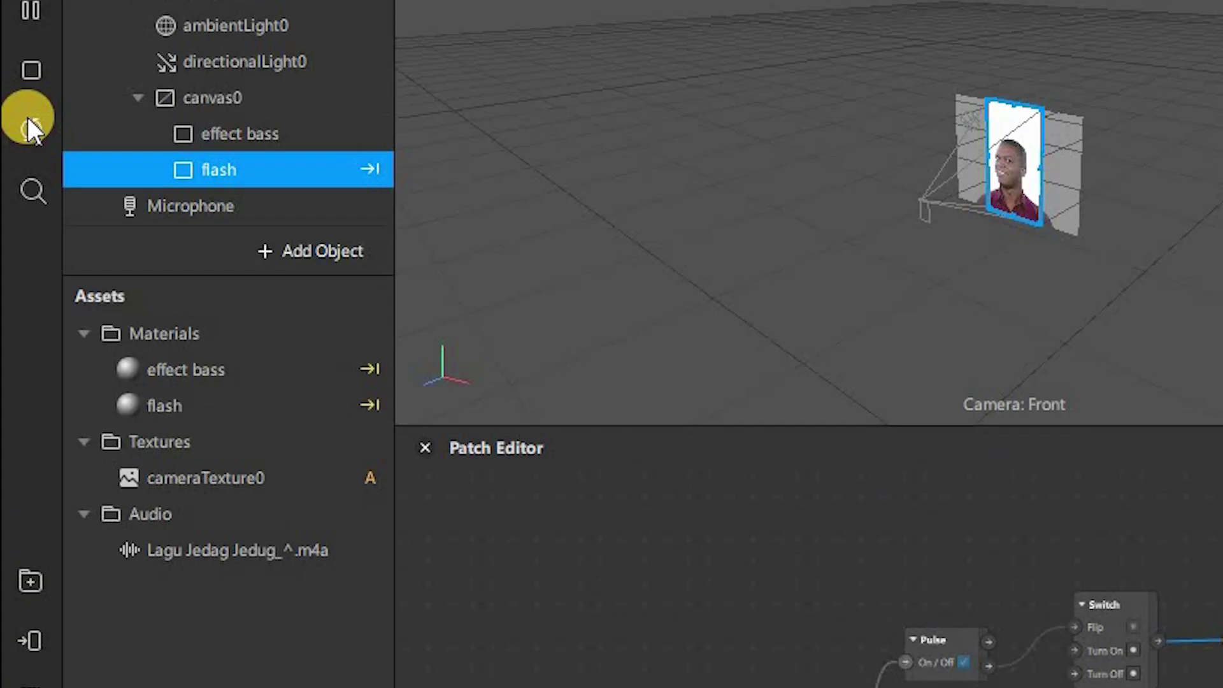
{"action": "left_click", "coordinate": [28, 117]}
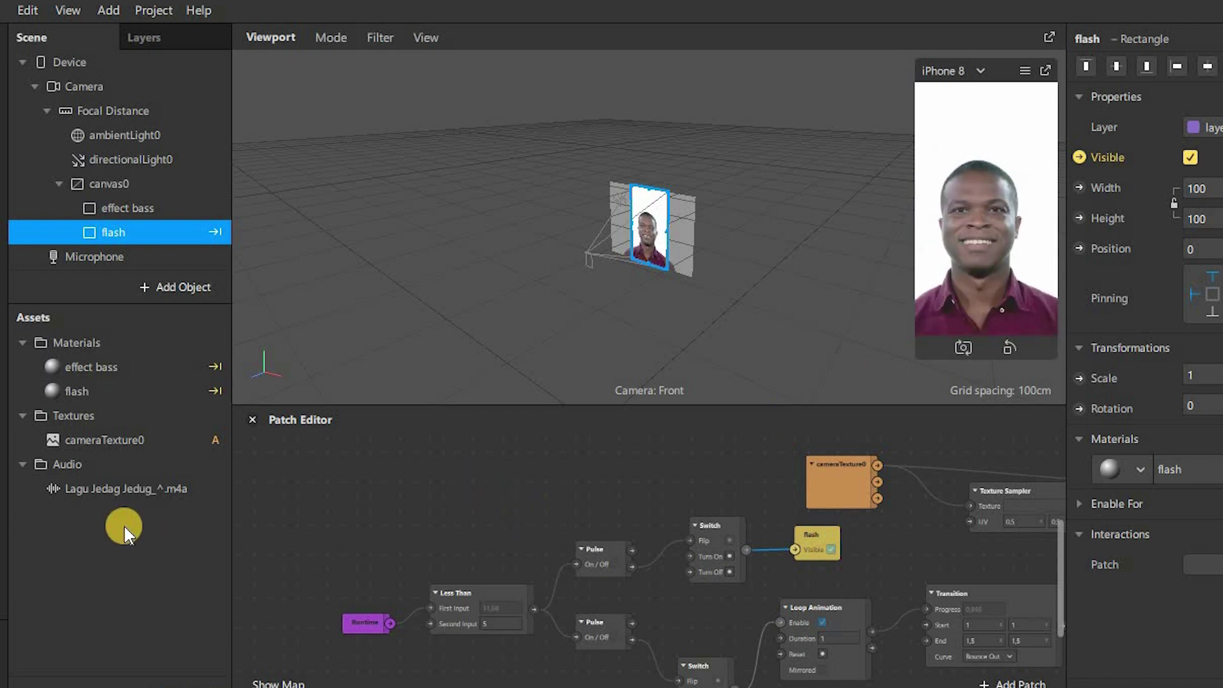
Add a Speaker object to the scene
{"action": "left_click", "coordinate": [181, 285]}
{"action": "scroll", "coordinate": [40, 606], "scroll_direction": "down", "scroll_amount": 5}
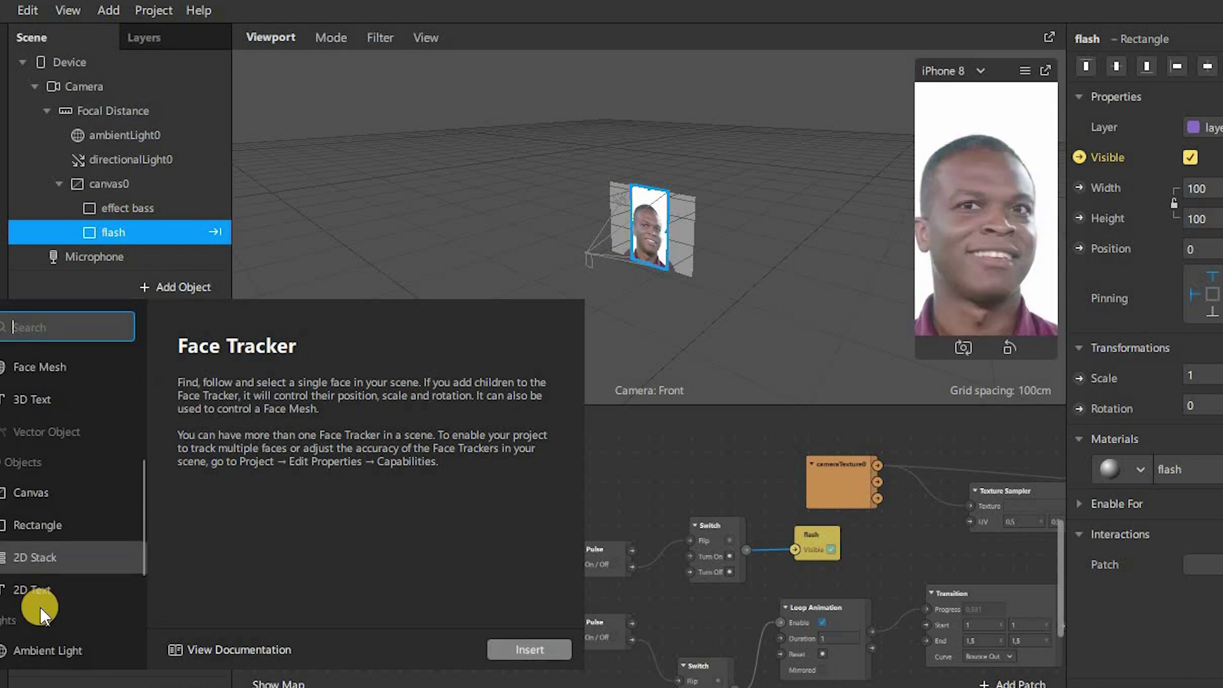
{"action": "scroll", "coordinate": [38, 621], "scroll_direction": "down", "scroll_amount": 3}
{"action": "double_click", "coordinate": [25, 586]}
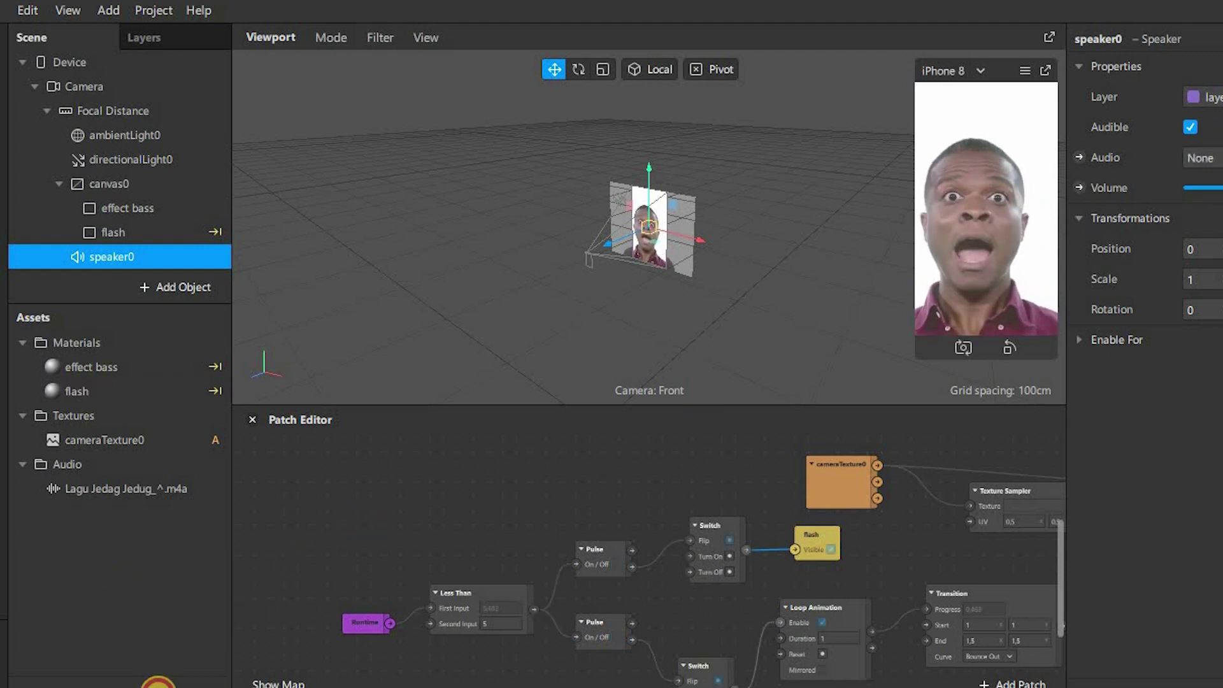
Create an audio playback controller, assign it the Lagu Jedag Jedug_^.m4a audio and enable Play
{"action": "right_click", "coordinate": [182, 649]}
{"action": "mouse_move", "coordinate": [265, 587]}
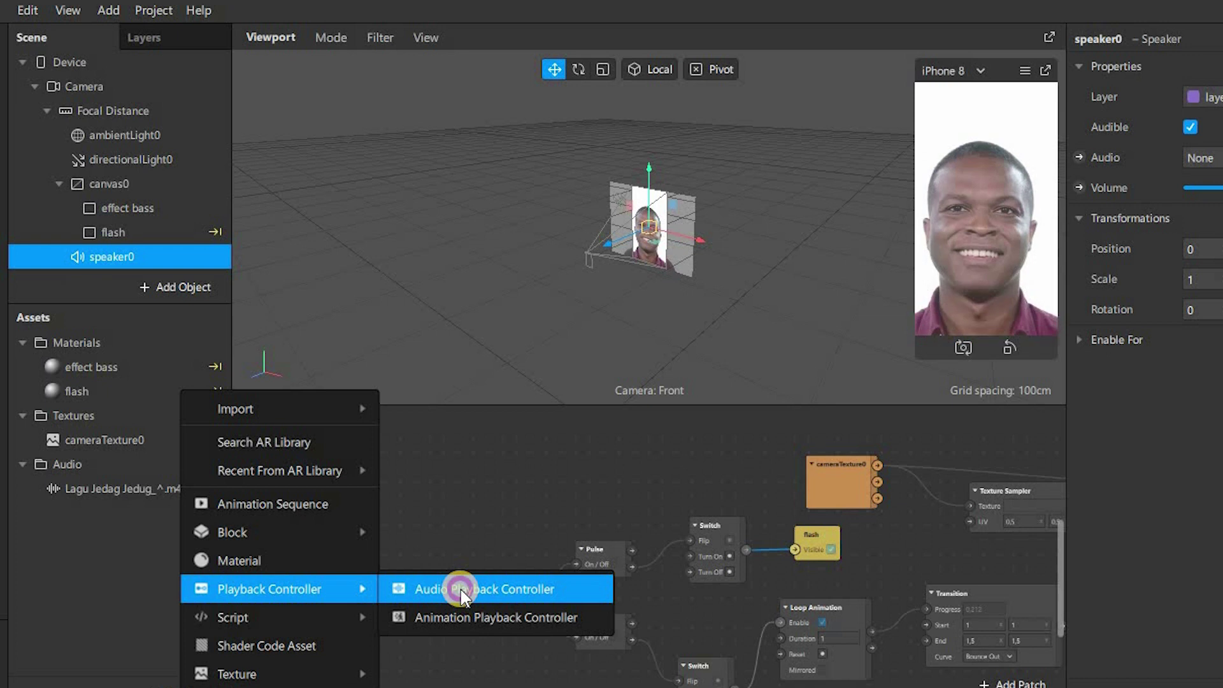
{"action": "left_click", "coordinate": [458, 590]}
{"action": "key", "text": "Return"}
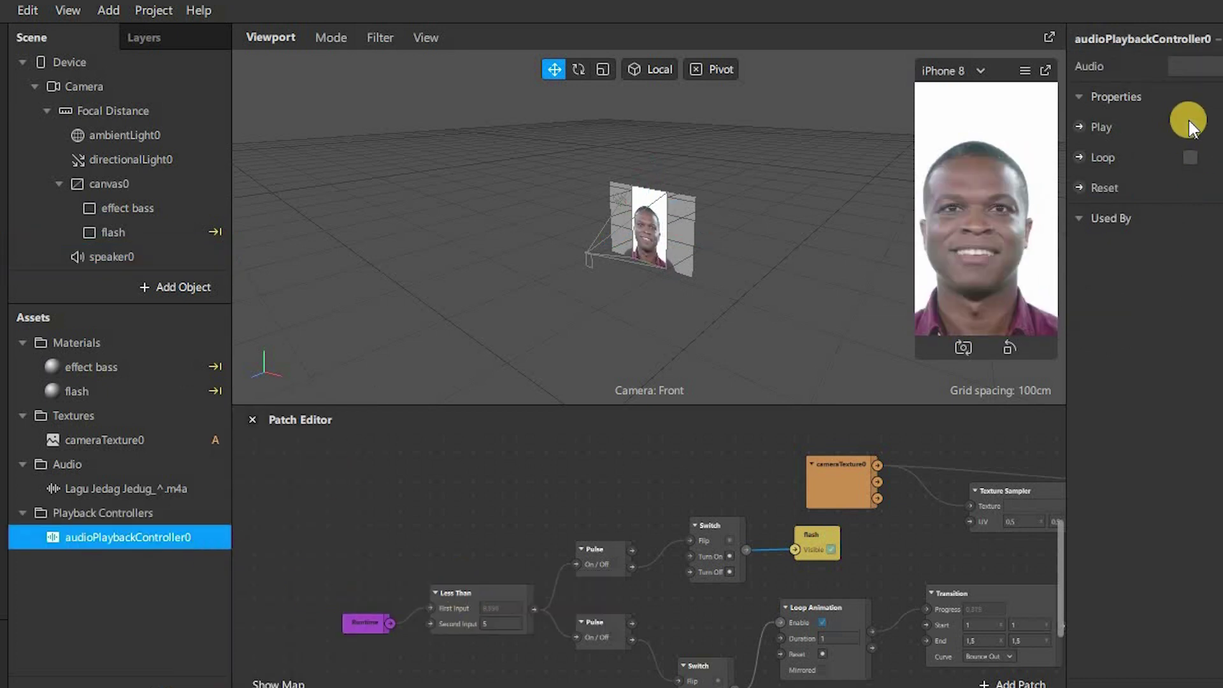
{"action": "left_click", "coordinate": [1183, 66]}
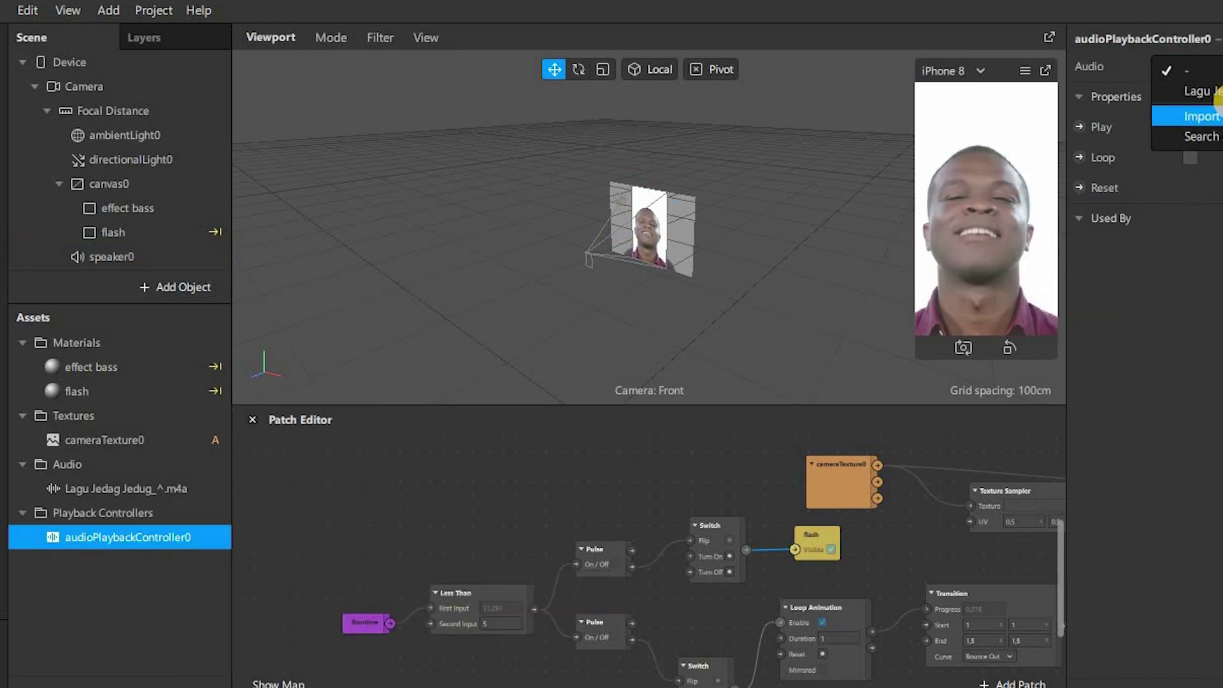
{"action": "left_click", "coordinate": [1210, 88]}
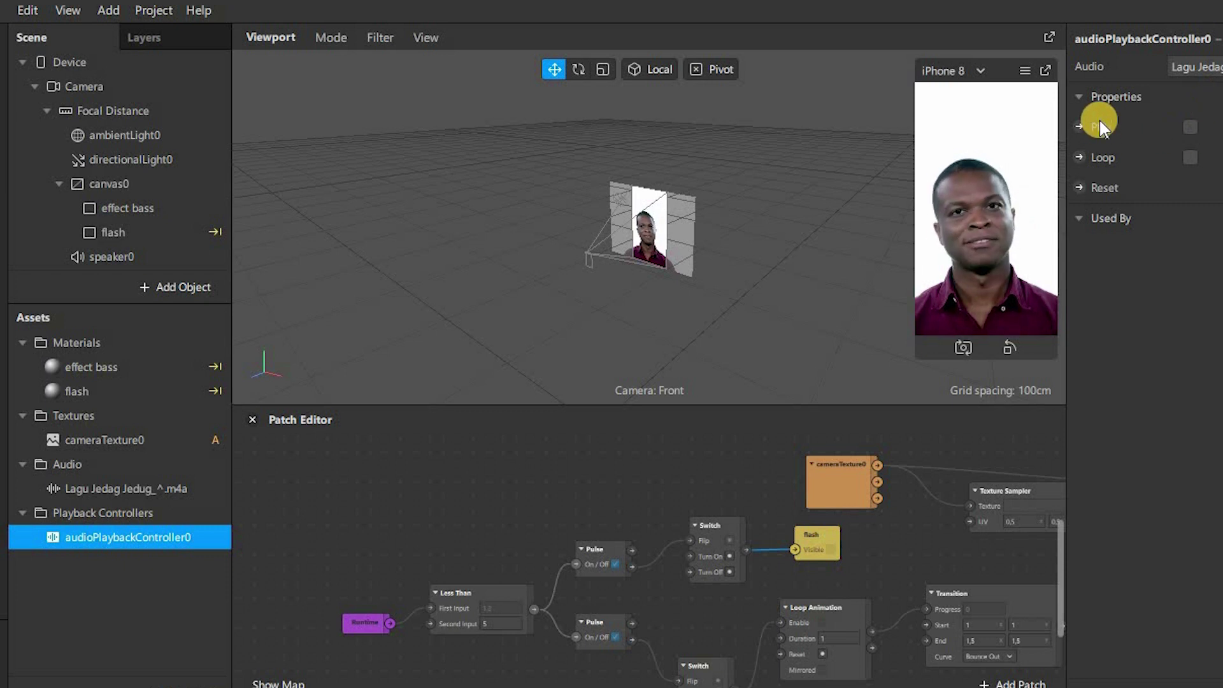
{"action": "left_click", "coordinate": [1190, 126]}
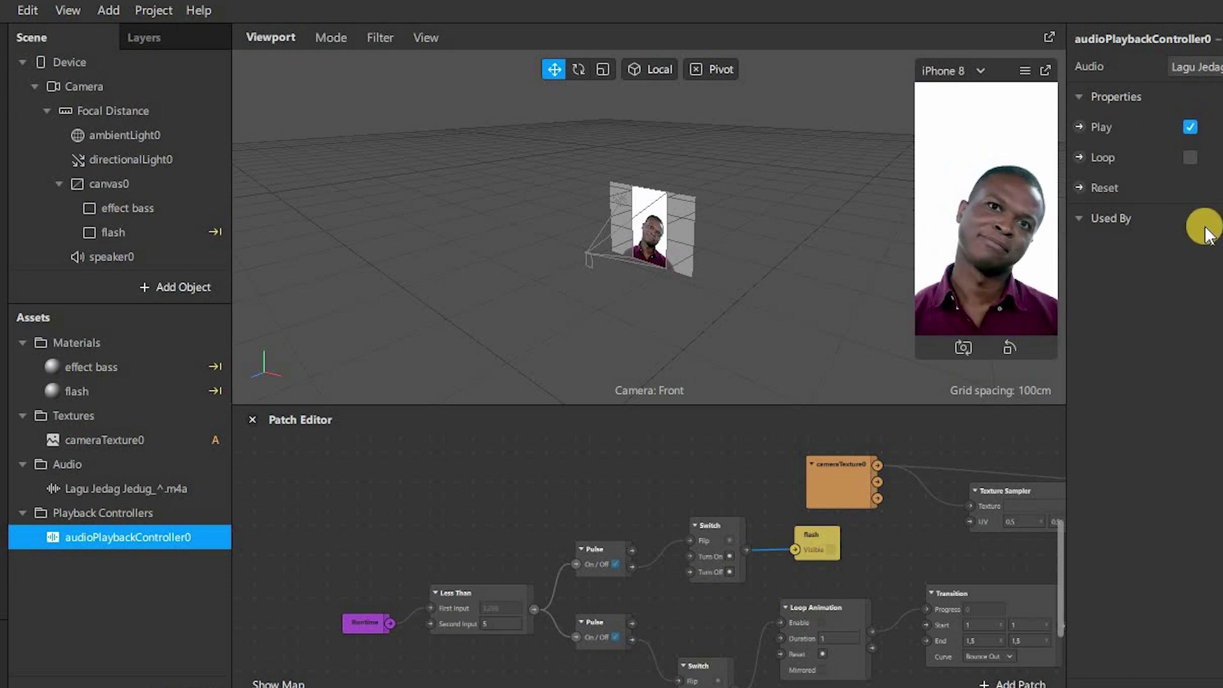
Set speaker0's audio to audioPlaybackController0 and dismiss the unused-capability notice
{"action": "left_click", "coordinate": [359, 214]}
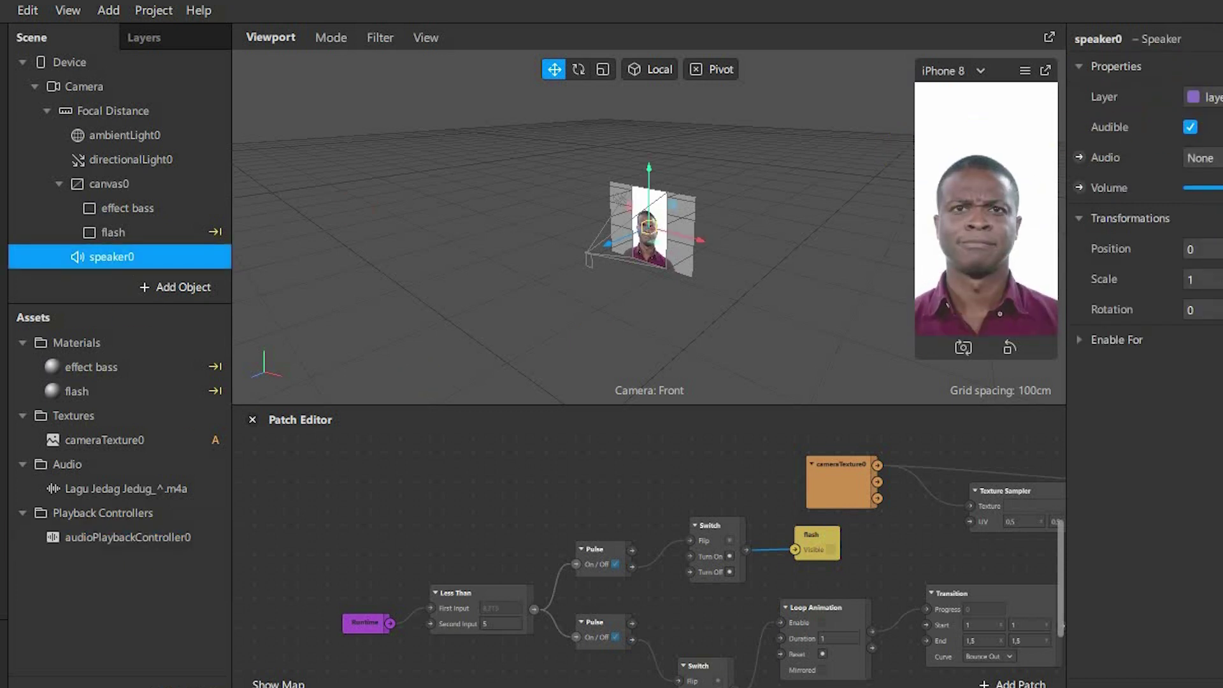
{"action": "left_click", "coordinate": [1197, 157]}
{"action": "left_click", "coordinate": [1203, 227]}
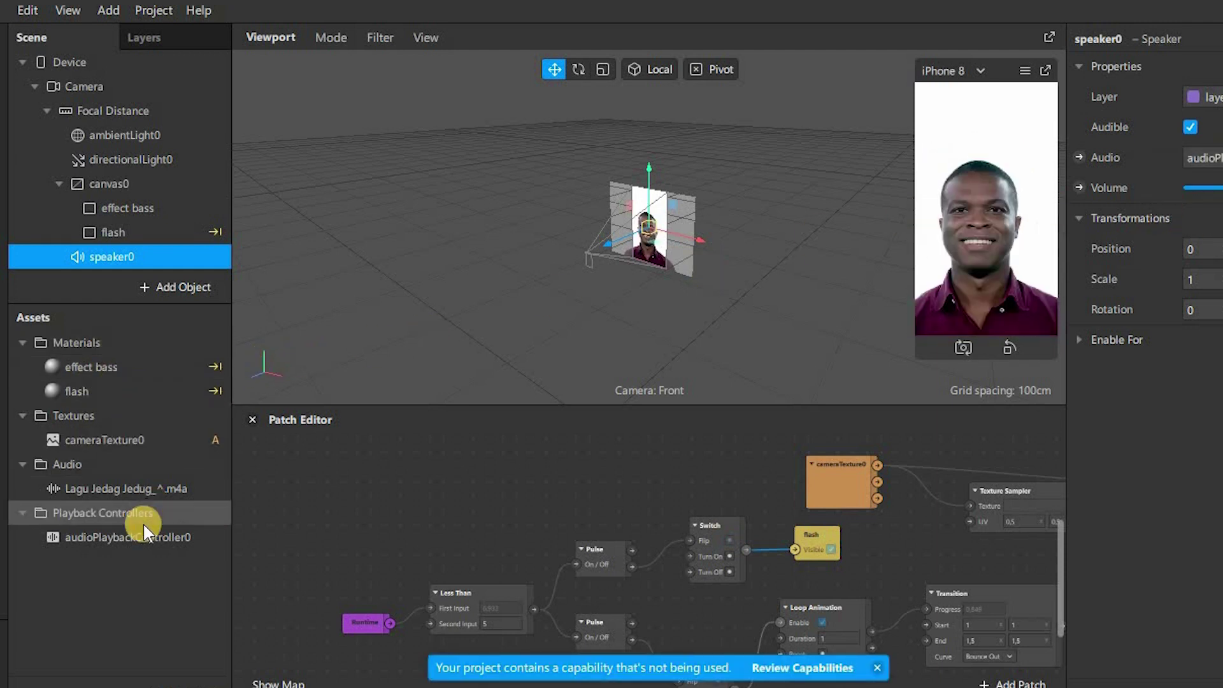
{"action": "left_click_drag", "start_coordinate": [143, 535], "coordinate": [443, 579]}
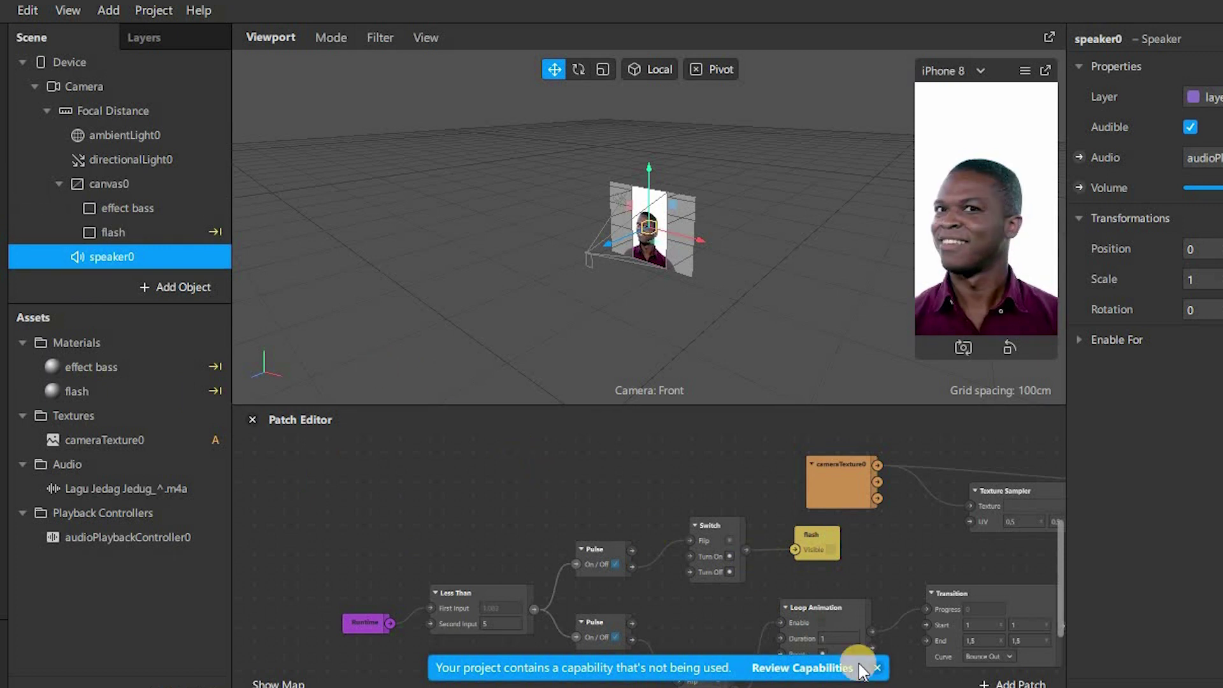
{"action": "left_click", "coordinate": [877, 668]}
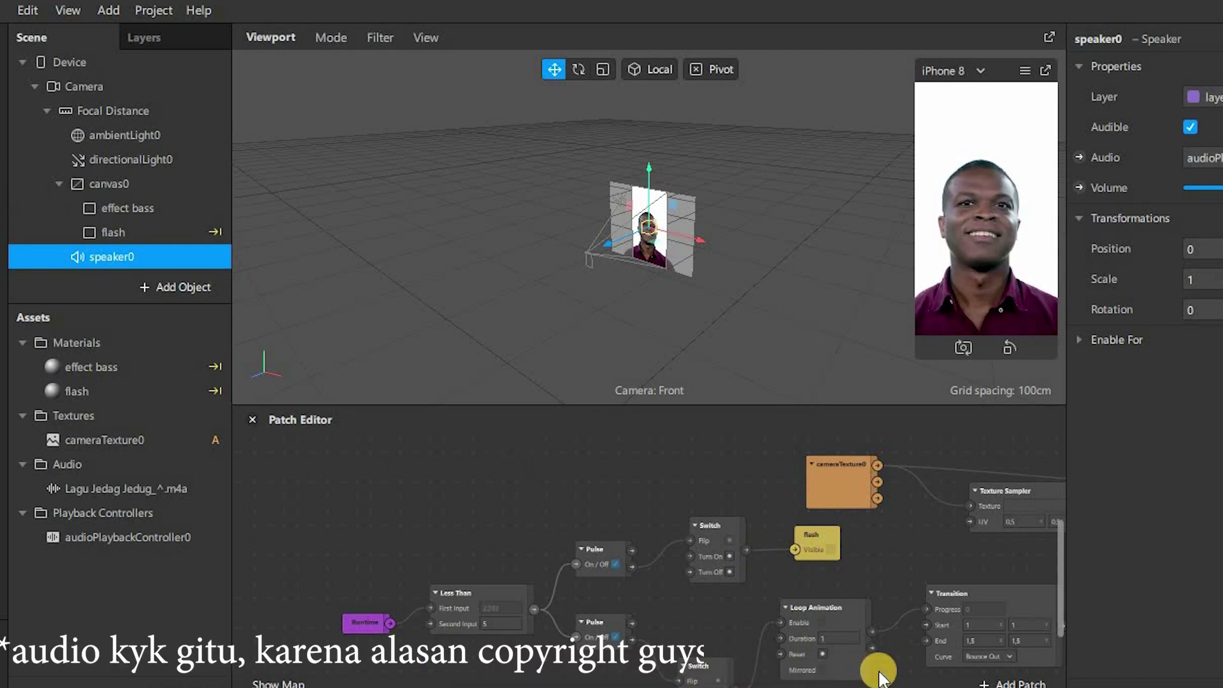